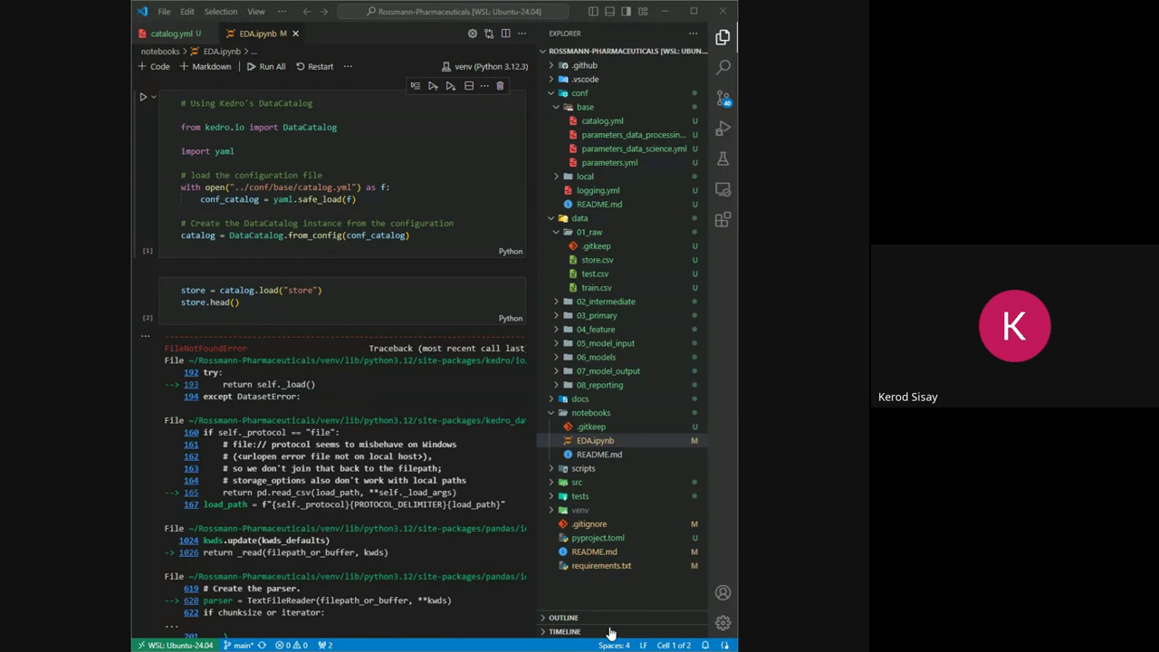
- Focus the shared editor window and maximize it to fill the screen
{"action": "left_click", "coordinate": [312, 174]}
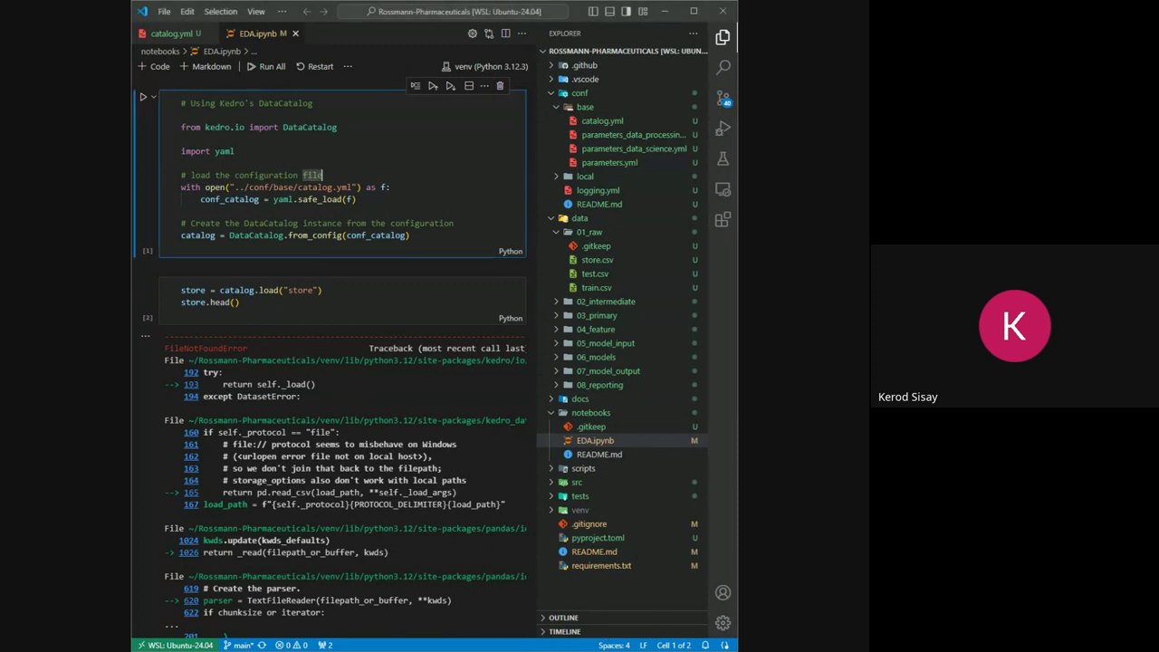
{"action": "left_click", "coordinate": [693, 11]}
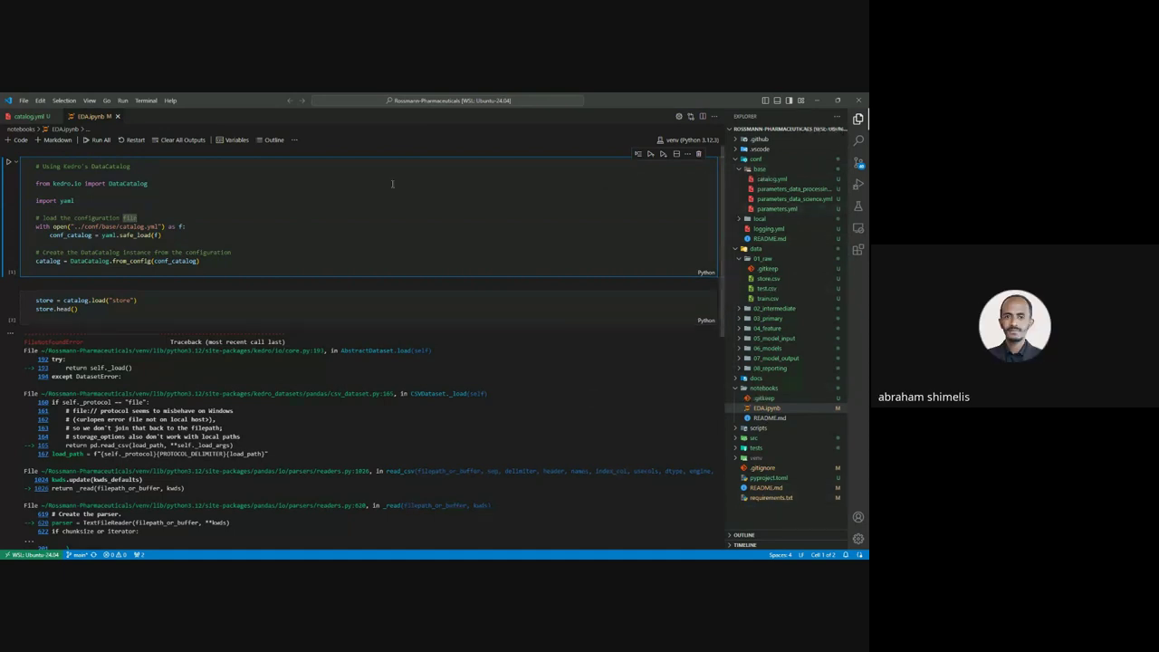
- Highlight the store, train and test entries in catalog.yml, then switch back to EDA.ipynb
{"action": "left_click", "coordinate": [32, 117]}
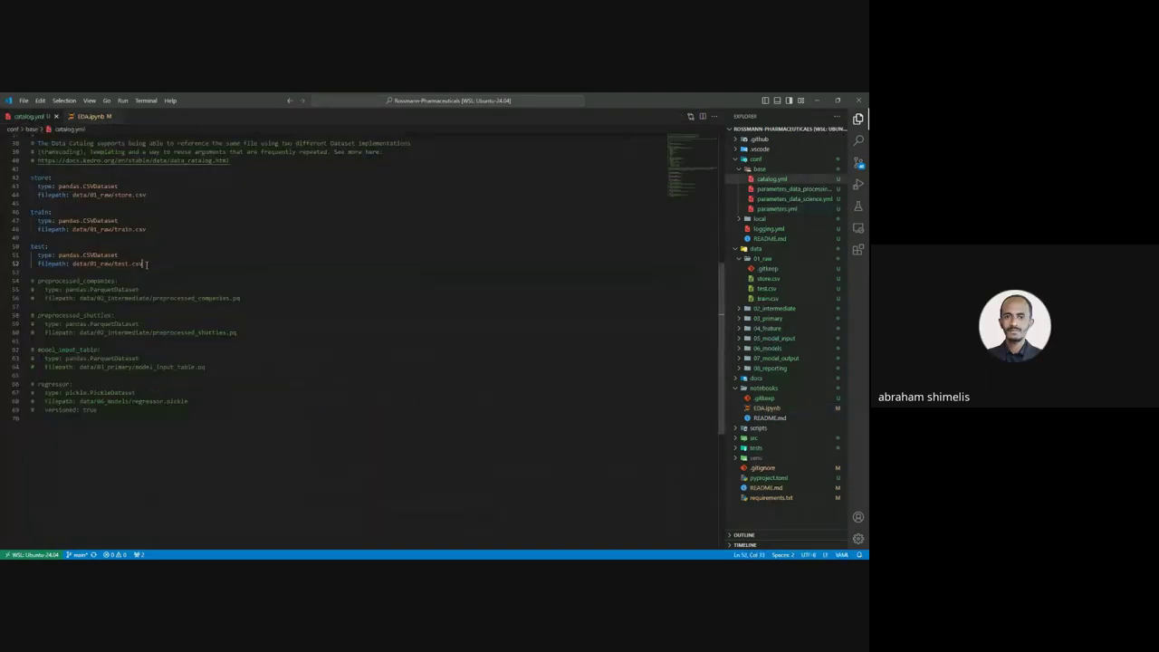
{"action": "left_click_drag", "start_coordinate": [143, 263], "coordinate": [11, 180]}
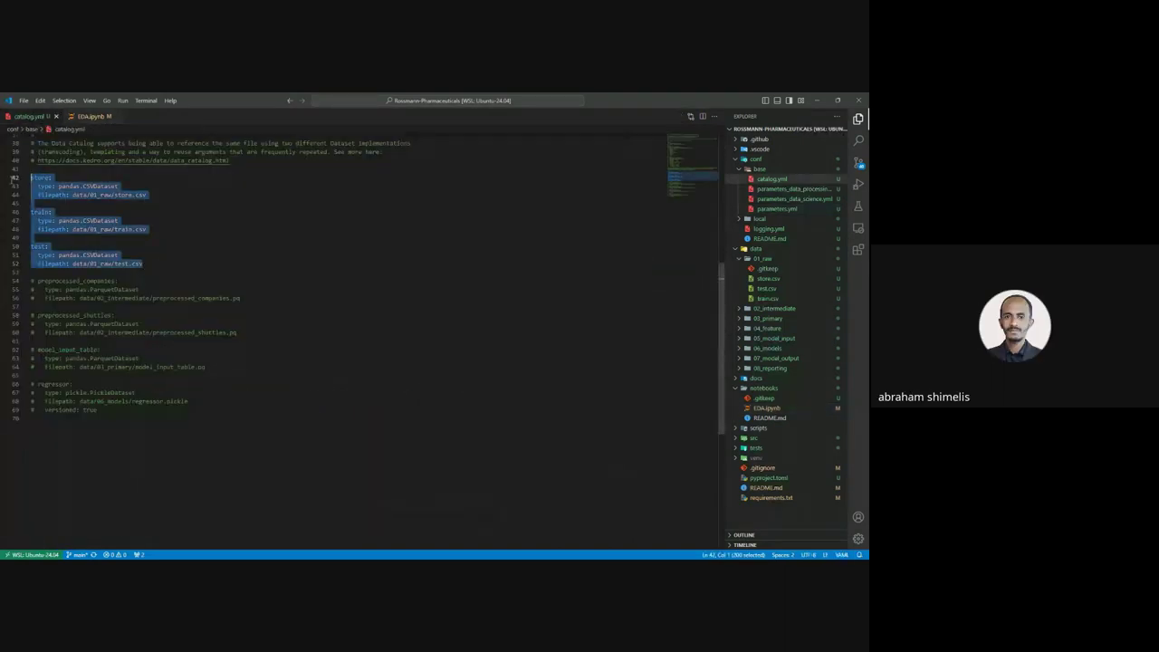
{"action": "left_click", "coordinate": [193, 306]}
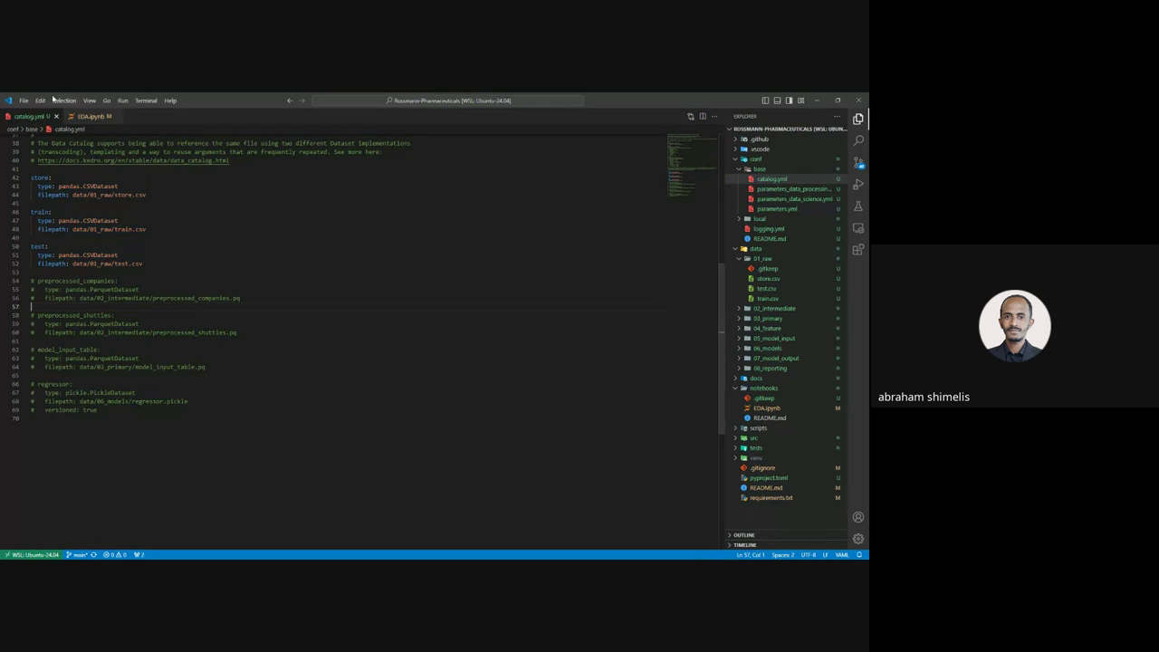
{"action": "left_click", "coordinate": [91, 116]}
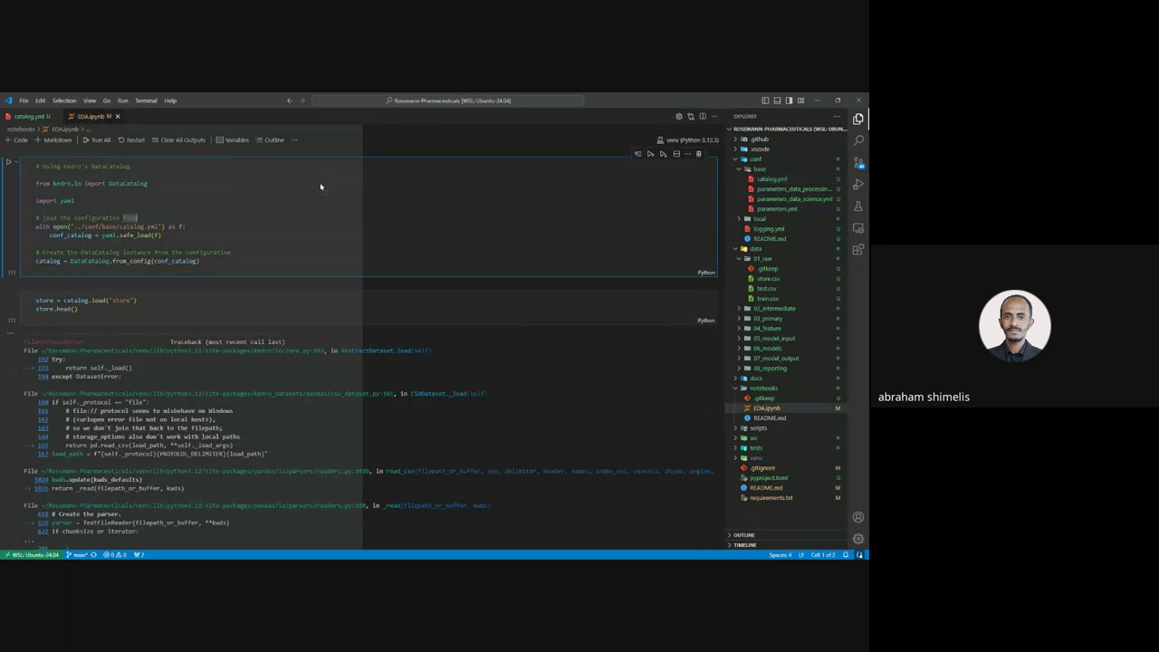
- Split the editor with catalog.yml beside the EDA notebook, then select the store cell's error output
{"action": "left_click_drag", "start_coordinate": [319, 186], "coordinate": [636, 256]}
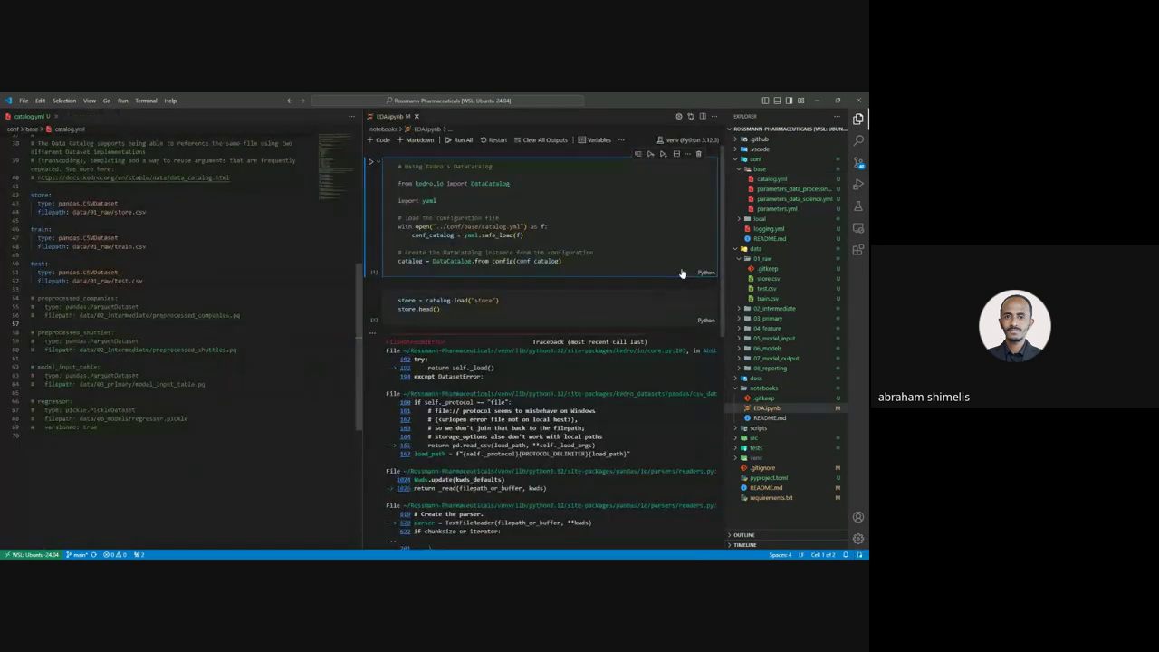
{"action": "mouse_move", "coordinate": [398, 304]}
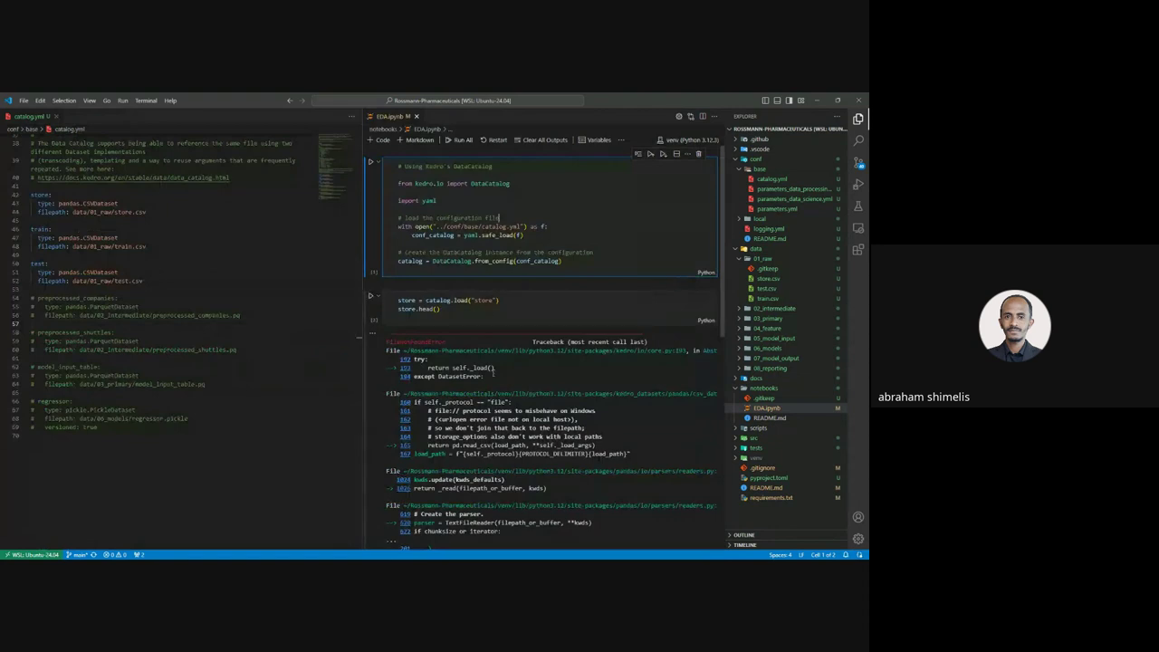
{"action": "left_click", "coordinate": [499, 410]}
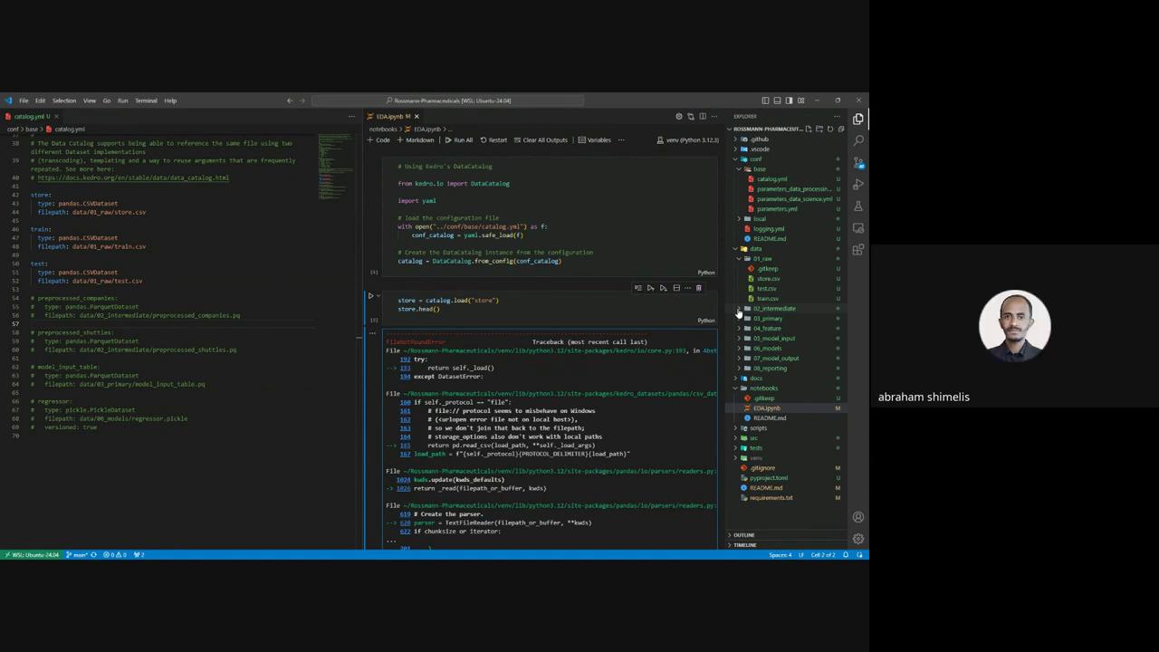
{"action": "mouse_move", "coordinate": [507, 303]}
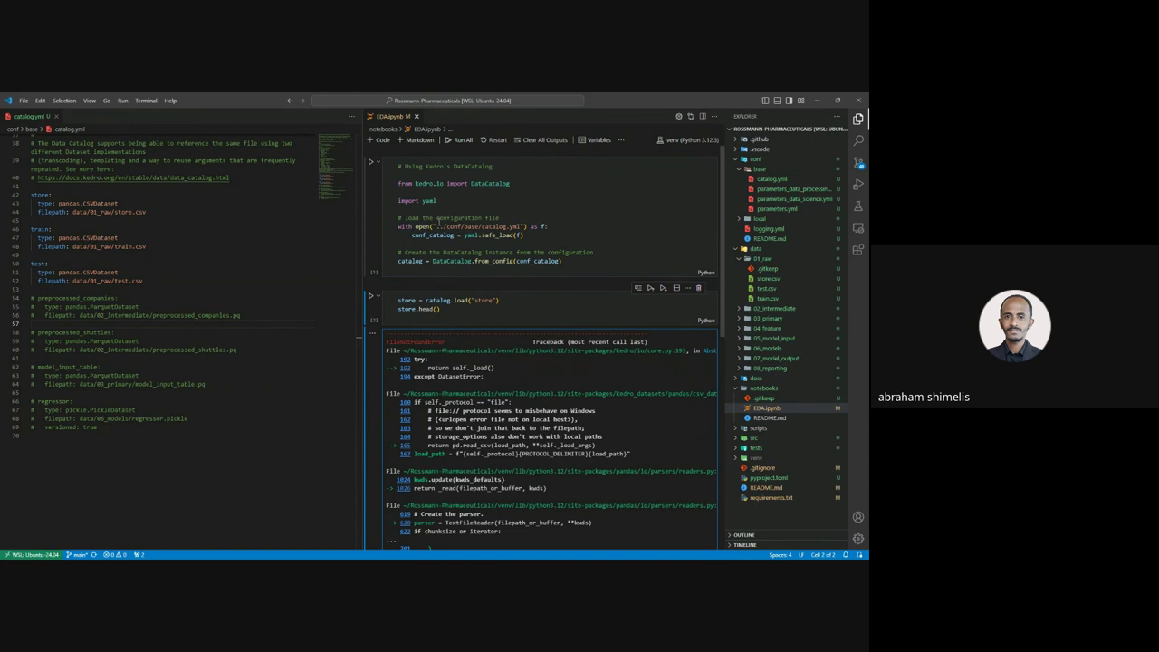
- Delete the ../conf/base prefix from the catalog path in cell 1's open() call
{"action": "left_click", "coordinate": [478, 226]}
{"action": "left_click_drag", "start_coordinate": [464, 226], "coordinate": [437, 226]}
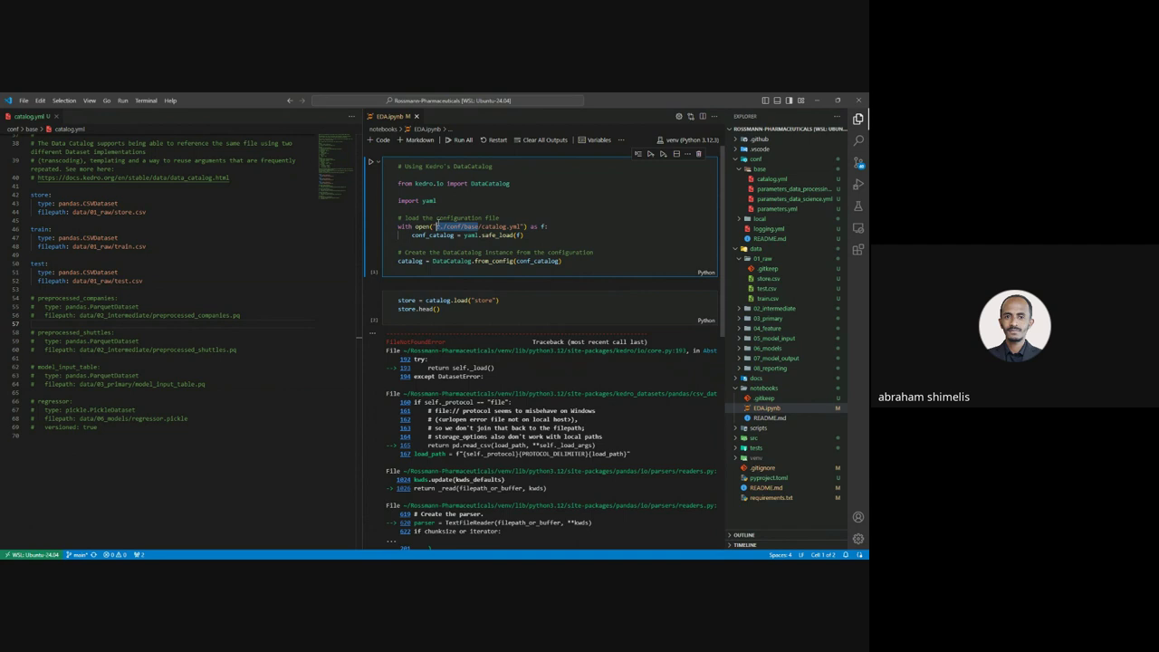
{"action": "key", "text": "BackSpace"}
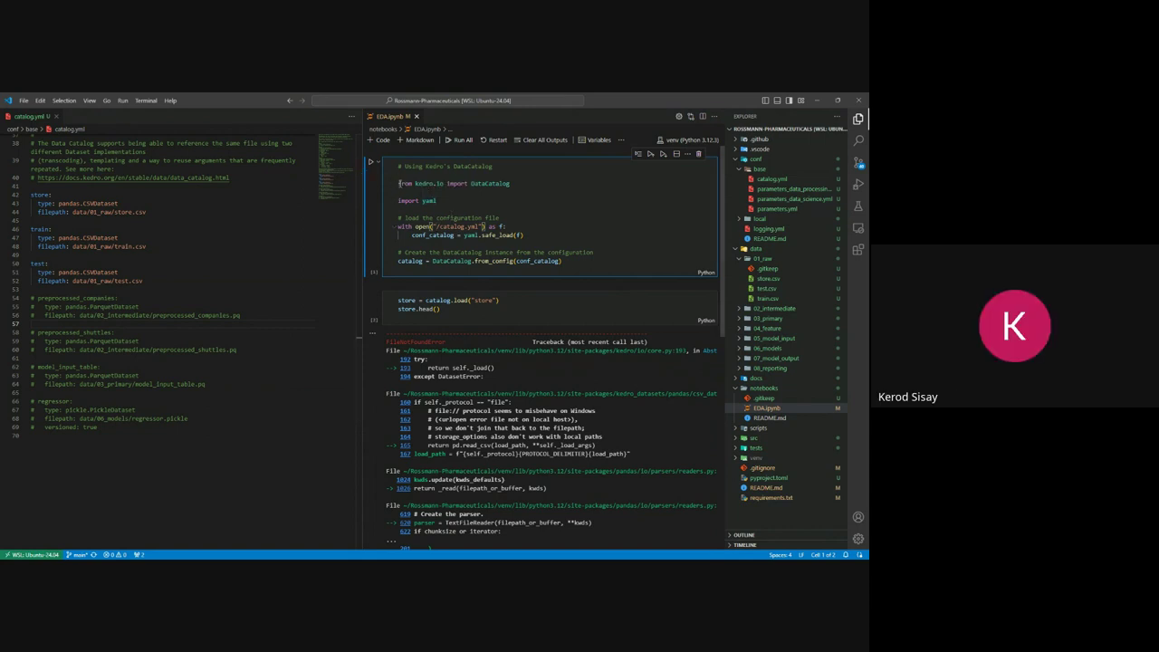
{"action": "left_click", "coordinate": [399, 184]}
{"action": "left_click", "coordinate": [568, 261]}
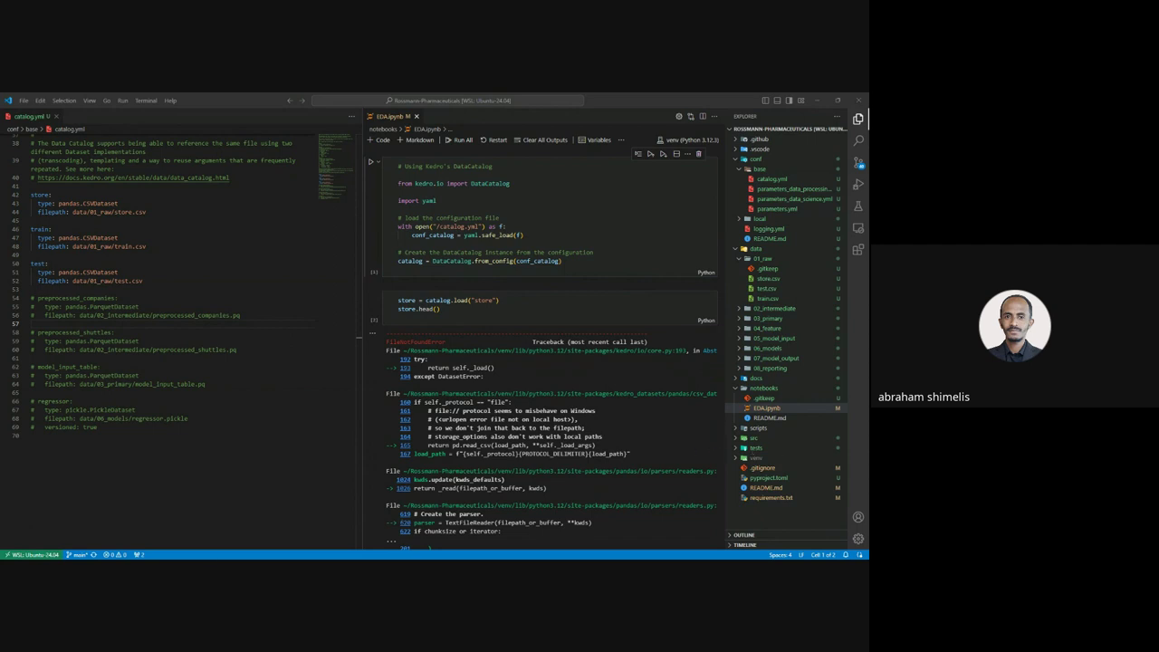
- Add a top cell with %load_ext kedro.ipython and run it
{"action": "key", "text": "alt+Tab"}
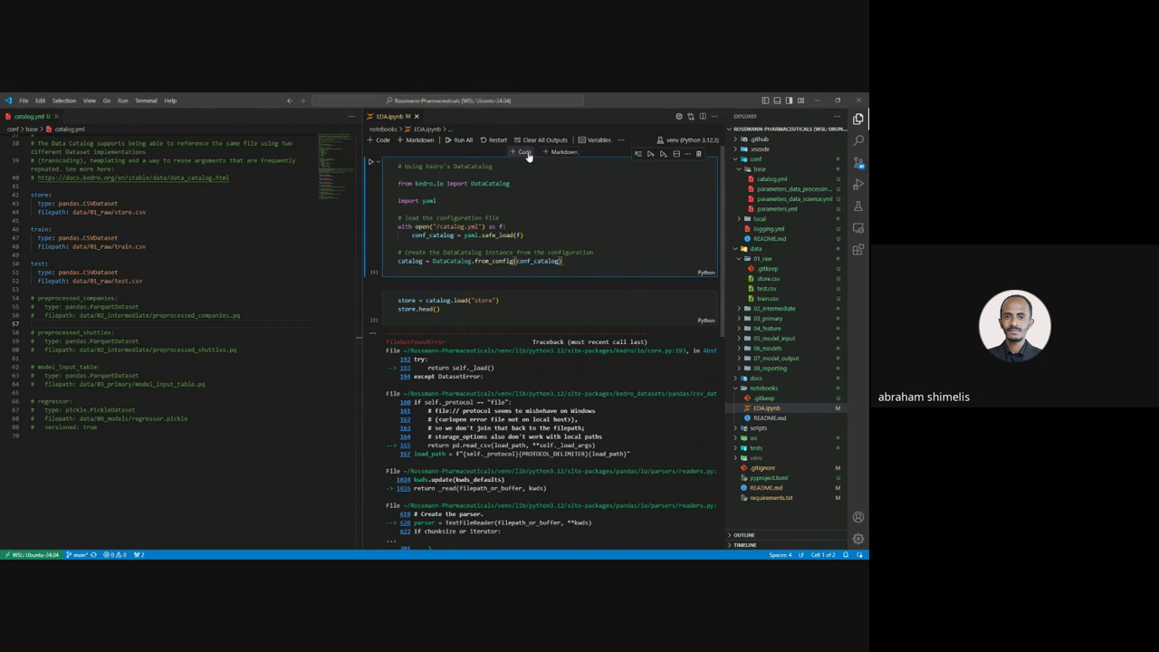
{"action": "left_click", "coordinate": [525, 153]}
{"action": "type", "text": "%load_ext kedro.ipython"}
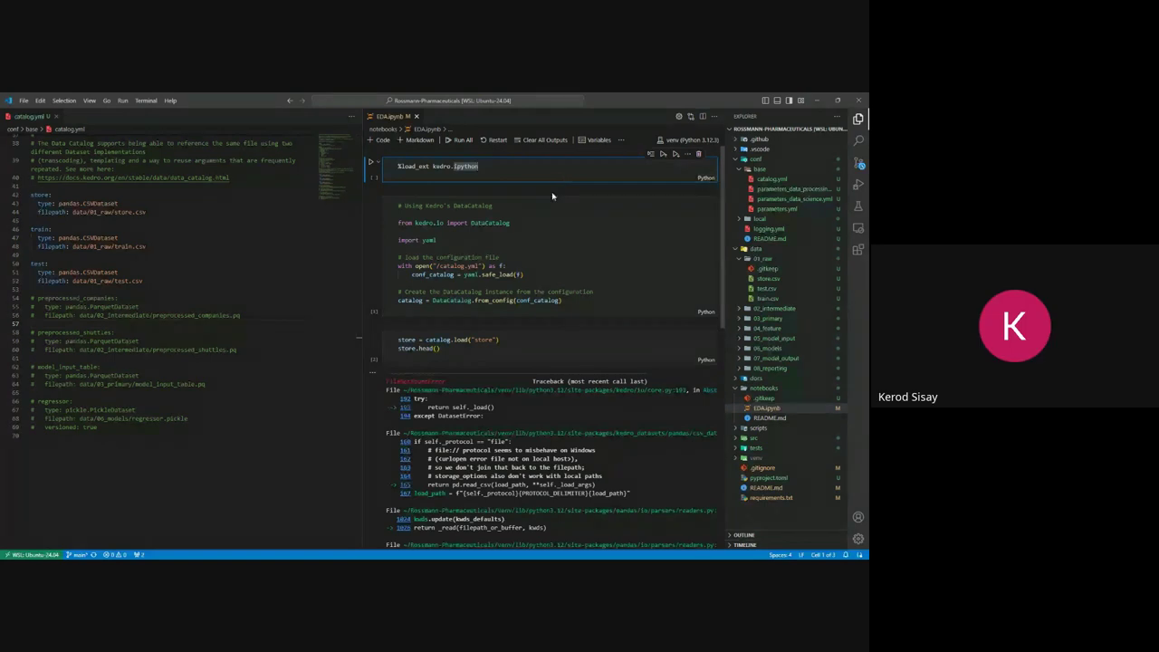
{"action": "left_click", "coordinate": [550, 197]}
{"action": "left_click", "coordinate": [465, 166]}
{"action": "left_click", "coordinate": [370, 165]}
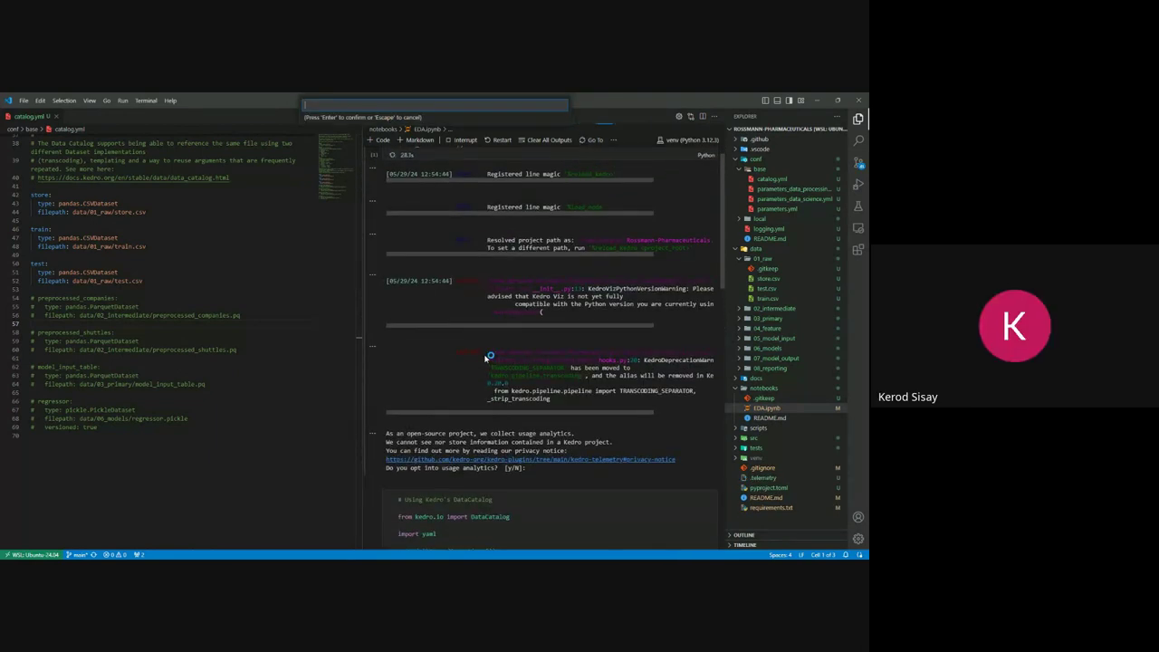
{"action": "scroll", "coordinate": [484, 358], "scroll_direction": "down", "scroll_amount": 1}
{"action": "scroll", "coordinate": [484, 358], "scroll_direction": "up", "scroll_amount": 1}
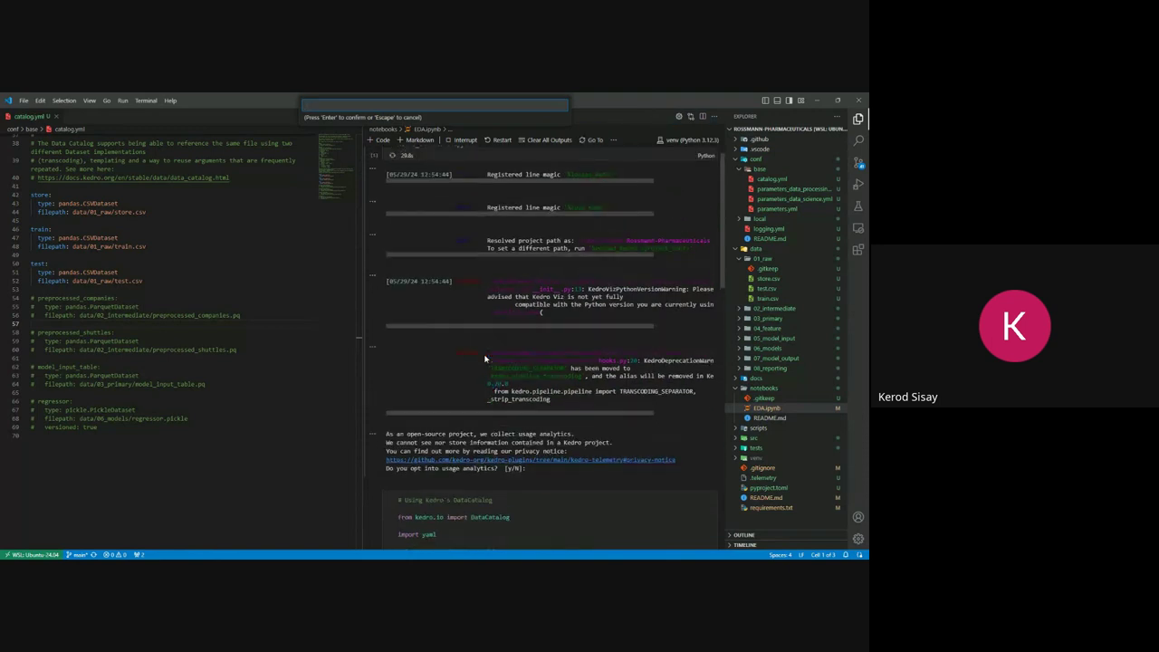
{"action": "scroll", "coordinate": [484, 358], "scroll_direction": "down", "scroll_amount": 1}
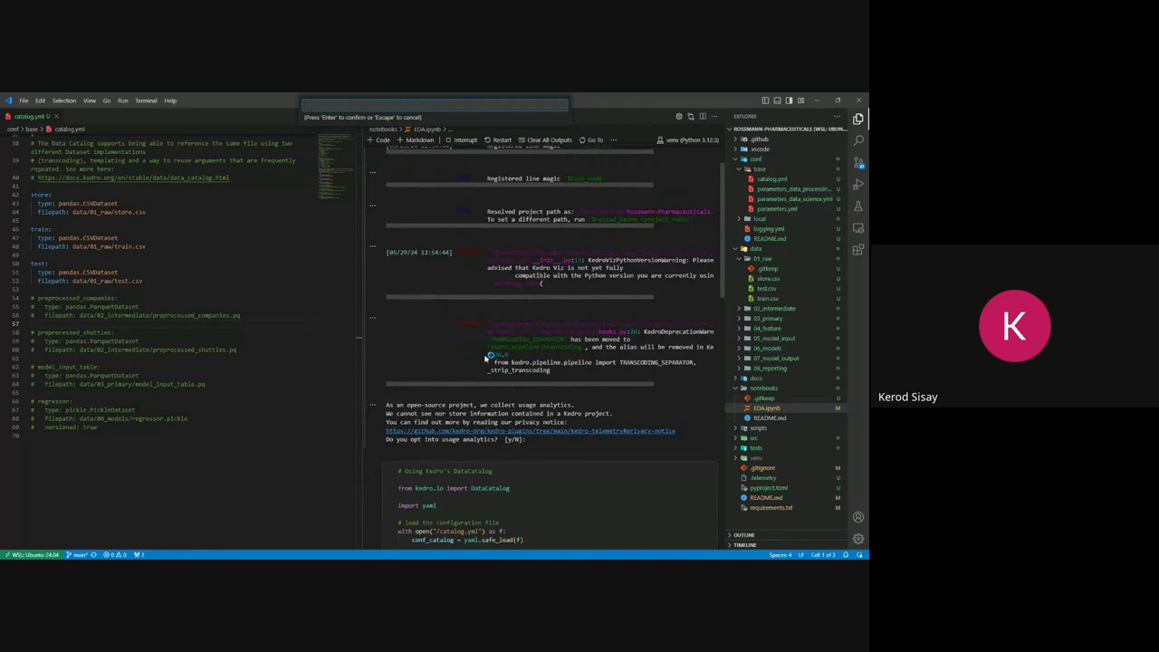
{"action": "scroll", "coordinate": [485, 358], "scroll_direction": "down", "scroll_amount": 1}
{"action": "scroll", "coordinate": [486, 356], "scroll_direction": "down", "scroll_amount": 1}
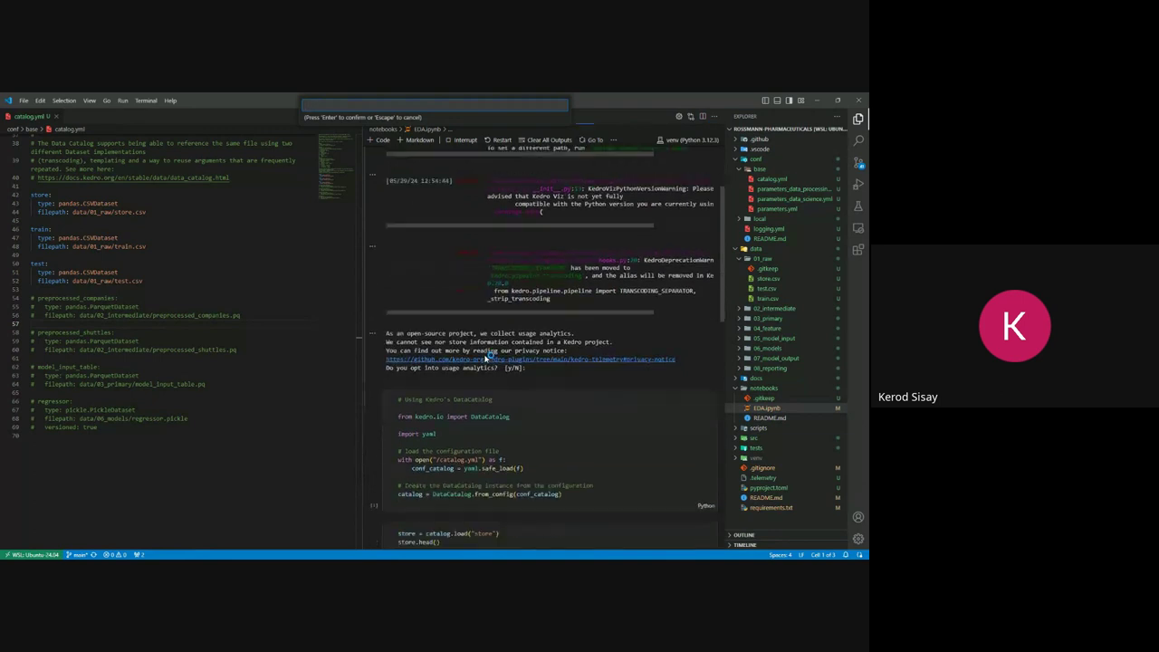
- Add a catalog cell below the Kedro output and run it
{"action": "left_click", "coordinate": [523, 383]}
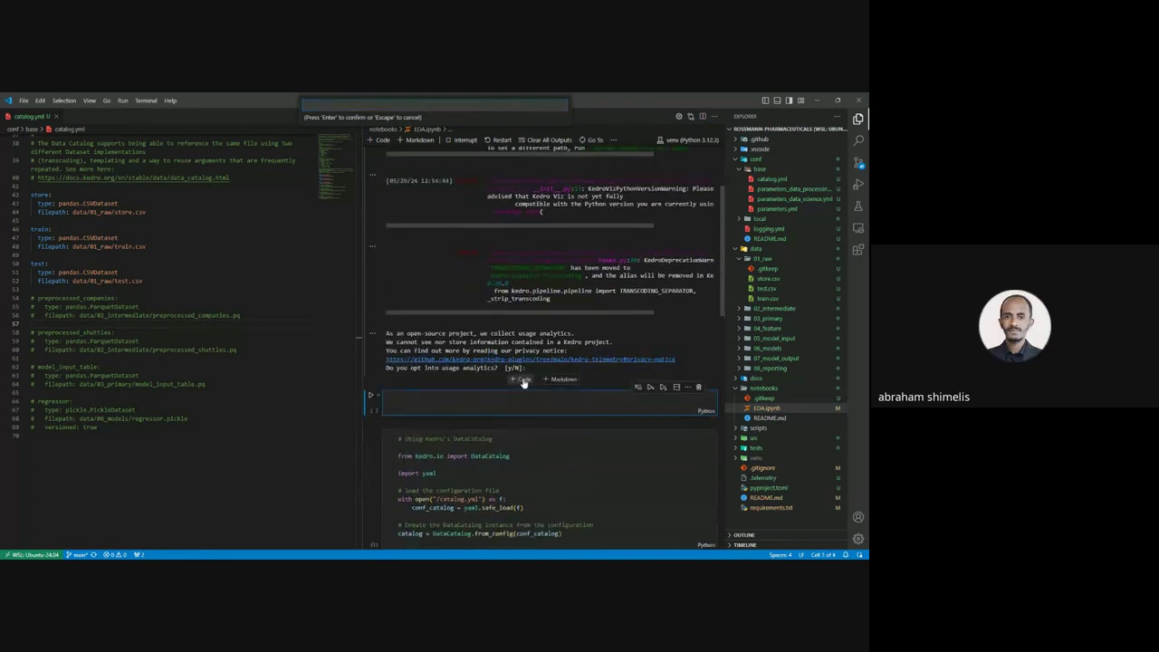
{"action": "type", "text": "cat"}
{"action": "type", "text": "alog"}
{"action": "scroll", "coordinate": [363, 395], "scroll_direction": "down", "scroll_amount": 5}
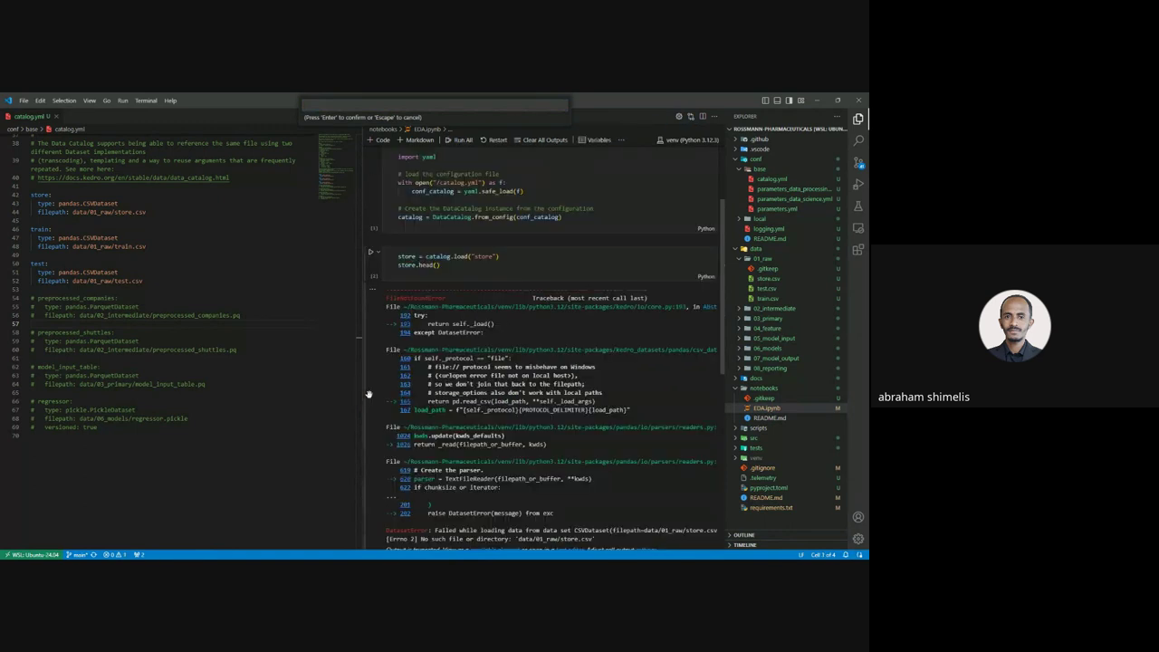
{"action": "scroll", "coordinate": [369, 394], "scroll_direction": "up", "scroll_amount": 5}
{"action": "scroll", "coordinate": [461, 300], "scroll_direction": "up", "scroll_amount": 1}
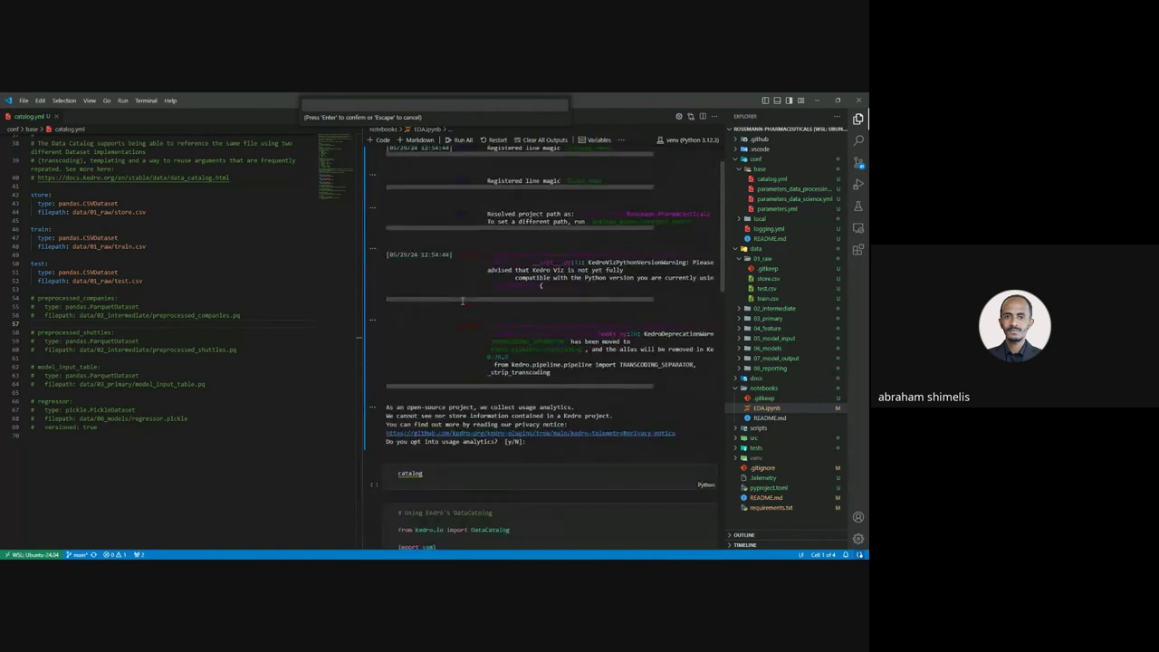
{"action": "scroll", "coordinate": [461, 300], "scroll_direction": "down", "scroll_amount": 1}
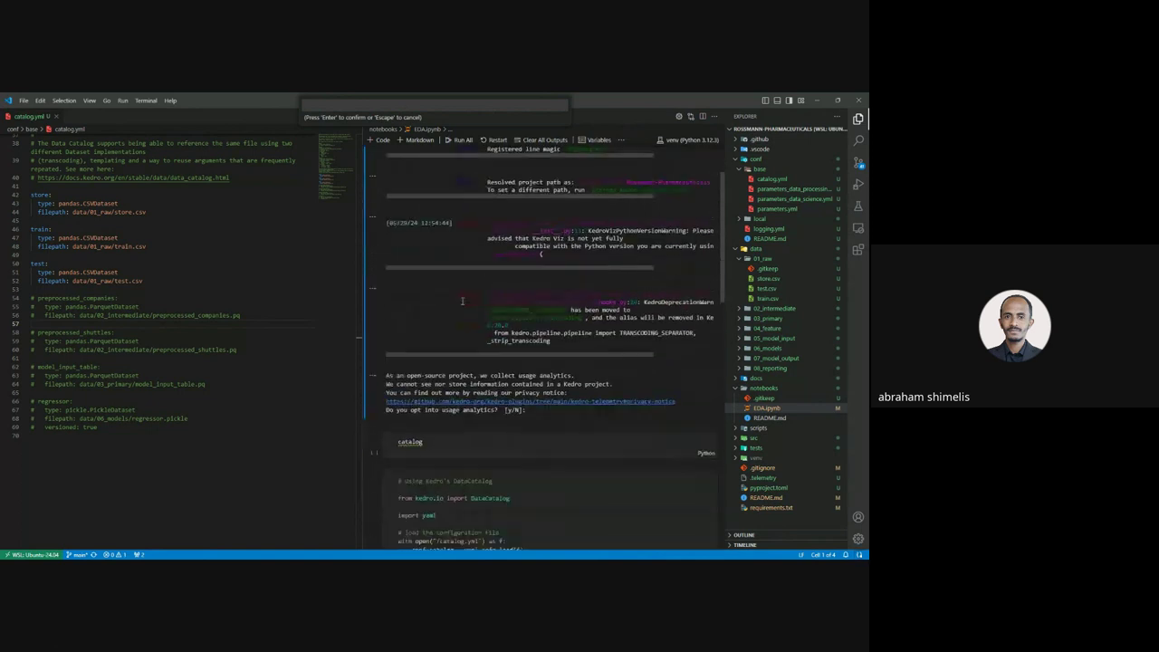
{"action": "left_click", "coordinate": [369, 439]}
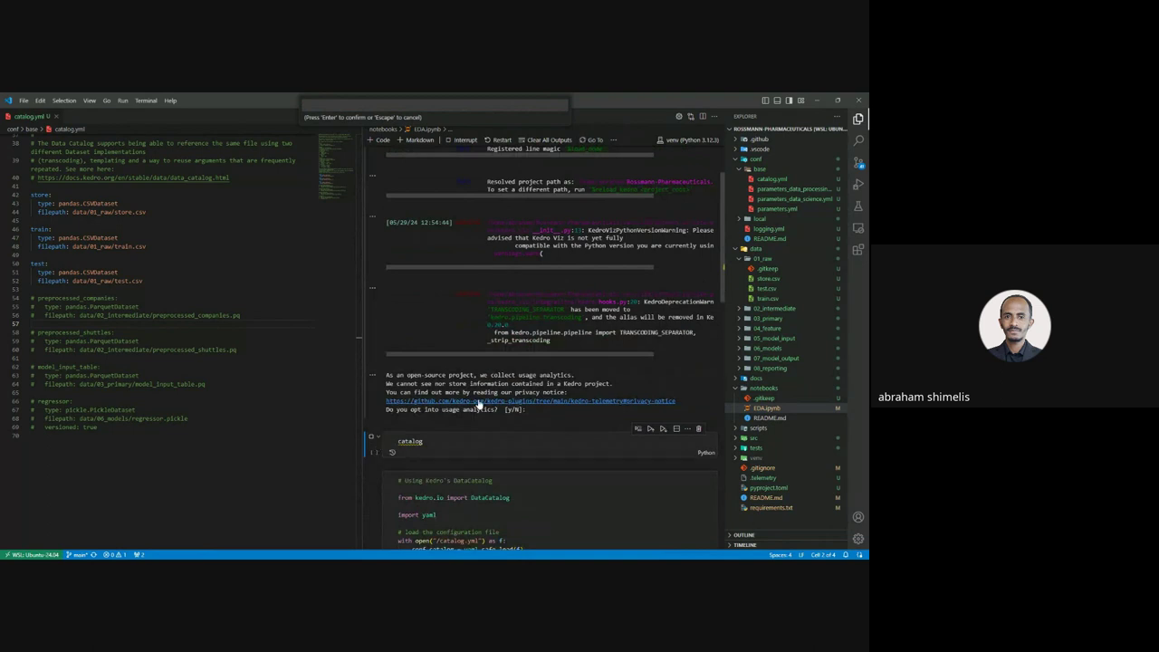
{"action": "mouse_move", "coordinate": [512, 426]}
{"action": "left_click", "coordinate": [531, 409]}
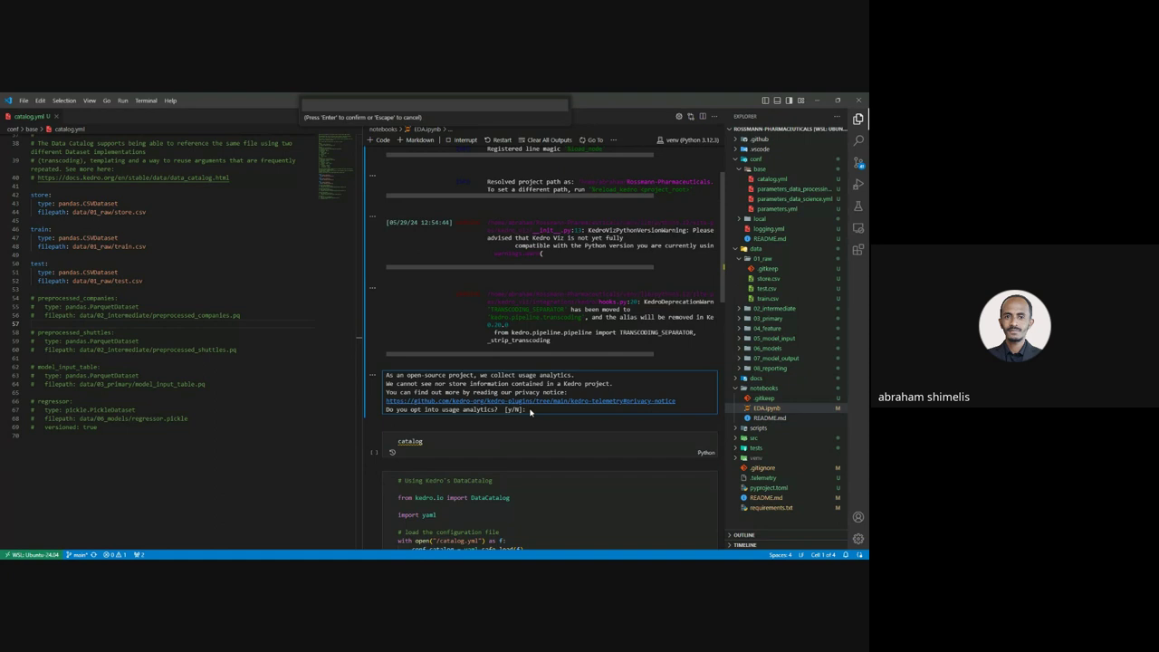
{"action": "scroll", "coordinate": [467, 417], "scroll_direction": "down", "scroll_amount": 2}
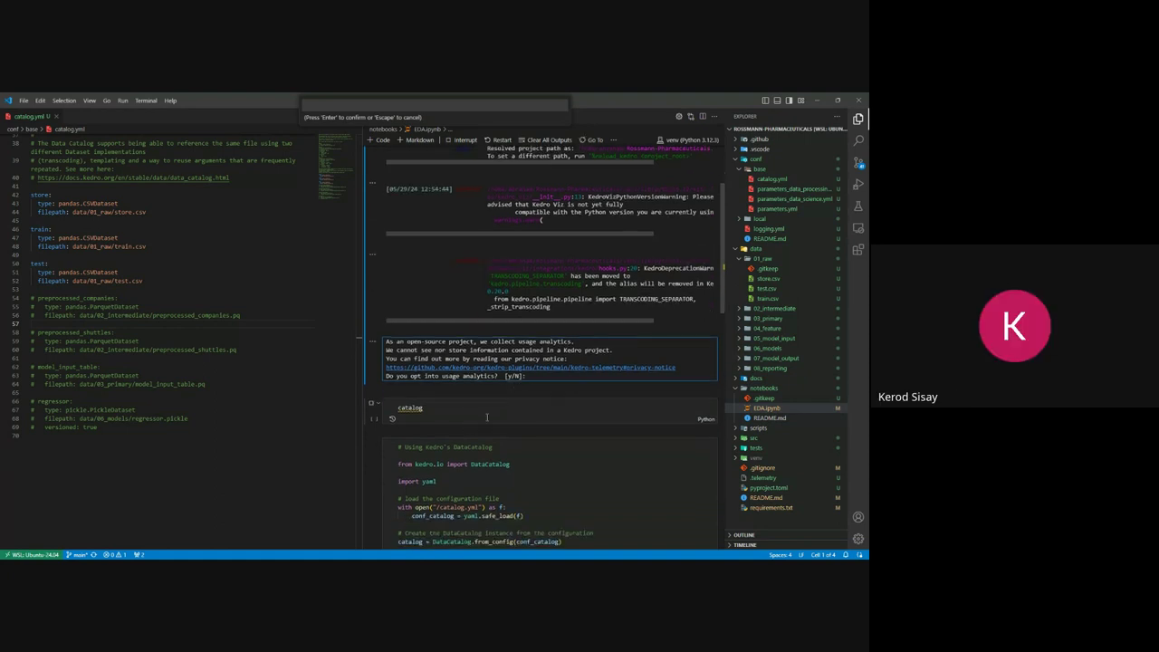
{"action": "scroll", "coordinate": [497, 428], "scroll_direction": "down", "scroll_amount": 2}
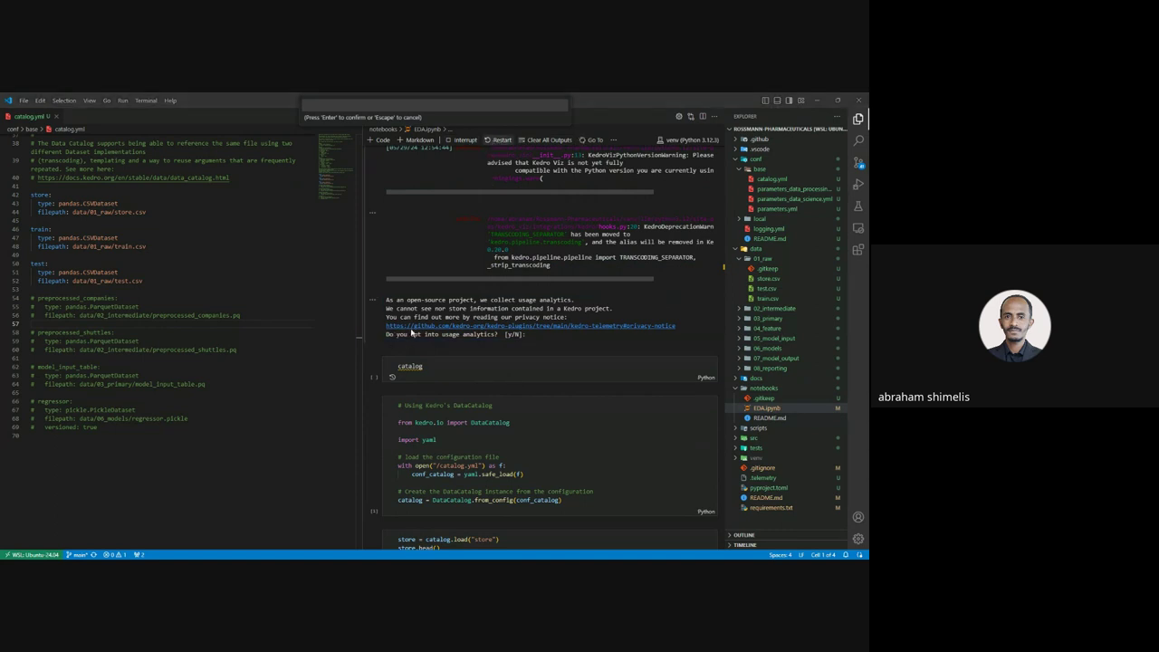
- Restart the kernel, run all cells, and jump to the cell stuck at the analytics prompt
{"action": "left_click", "coordinate": [494, 139]}
{"action": "left_click", "coordinate": [464, 140]}
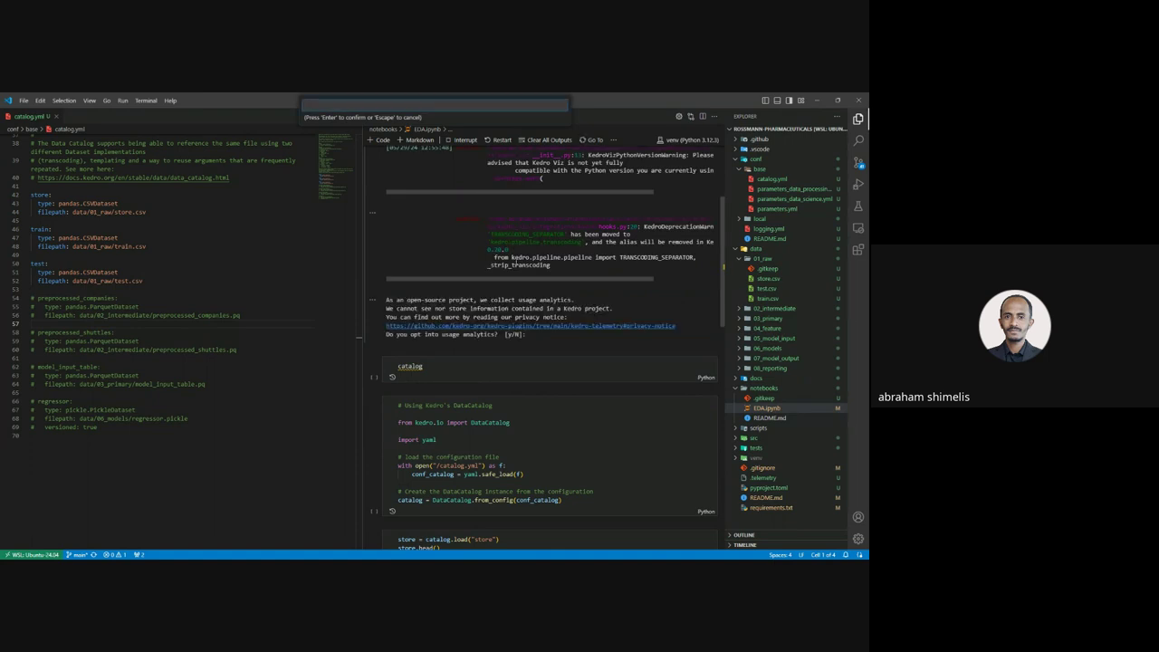
{"action": "scroll", "coordinate": [515, 317], "scroll_direction": "down", "scroll_amount": 1}
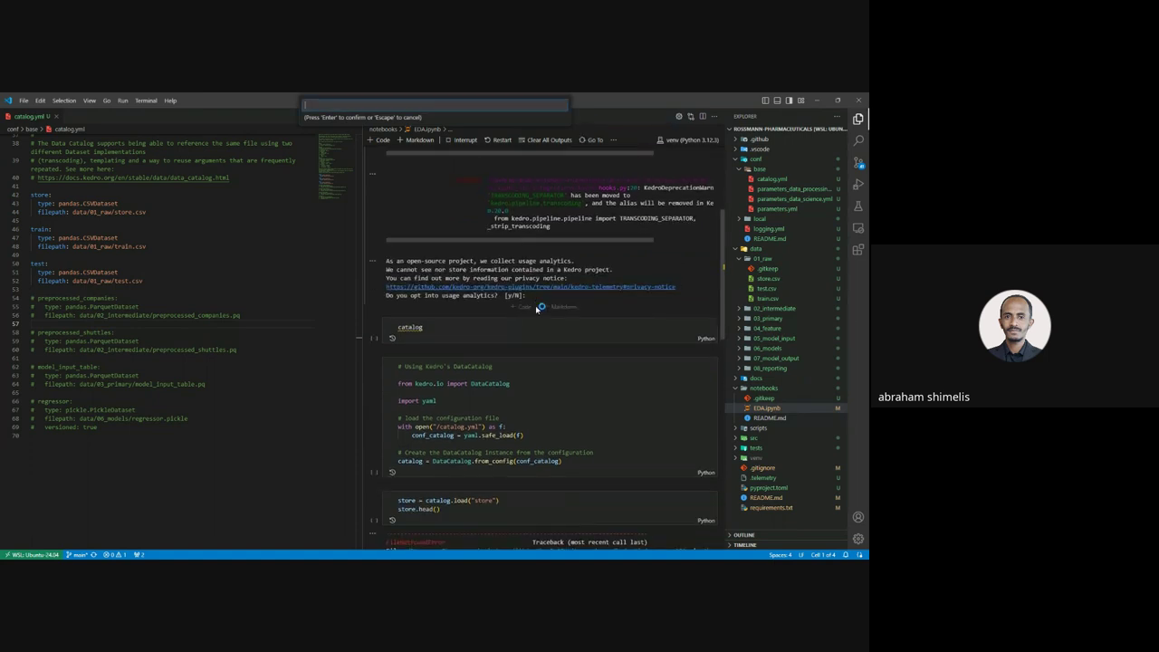
{"action": "left_click", "coordinate": [530, 296]}
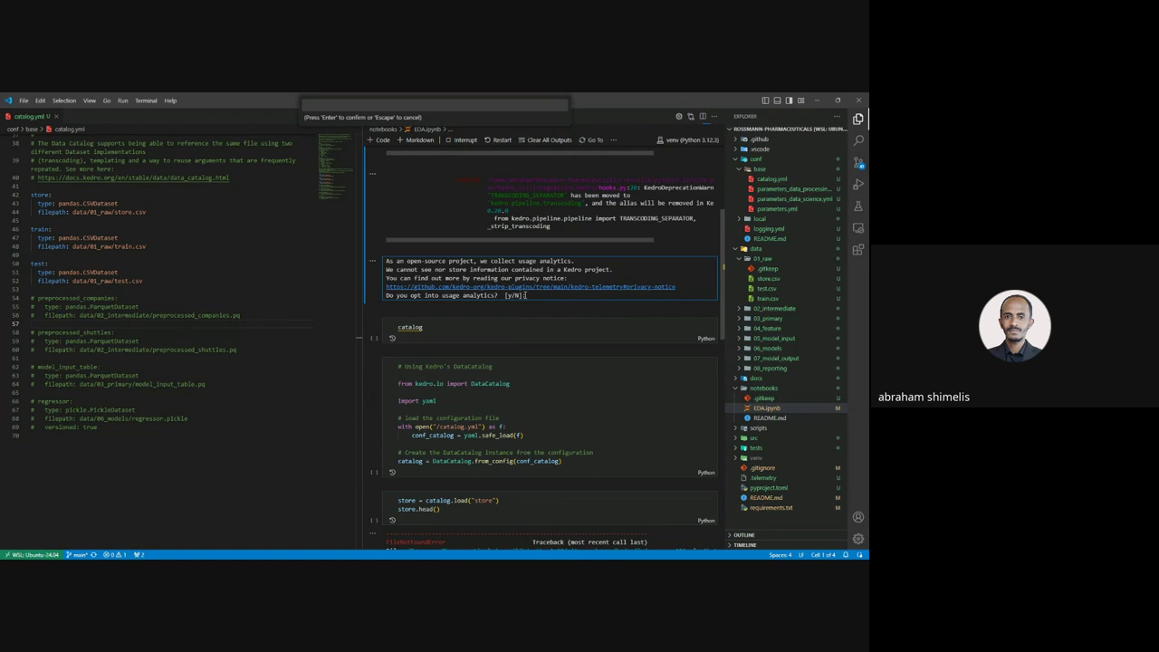
{"action": "triple_click", "coordinate": [525, 295]}
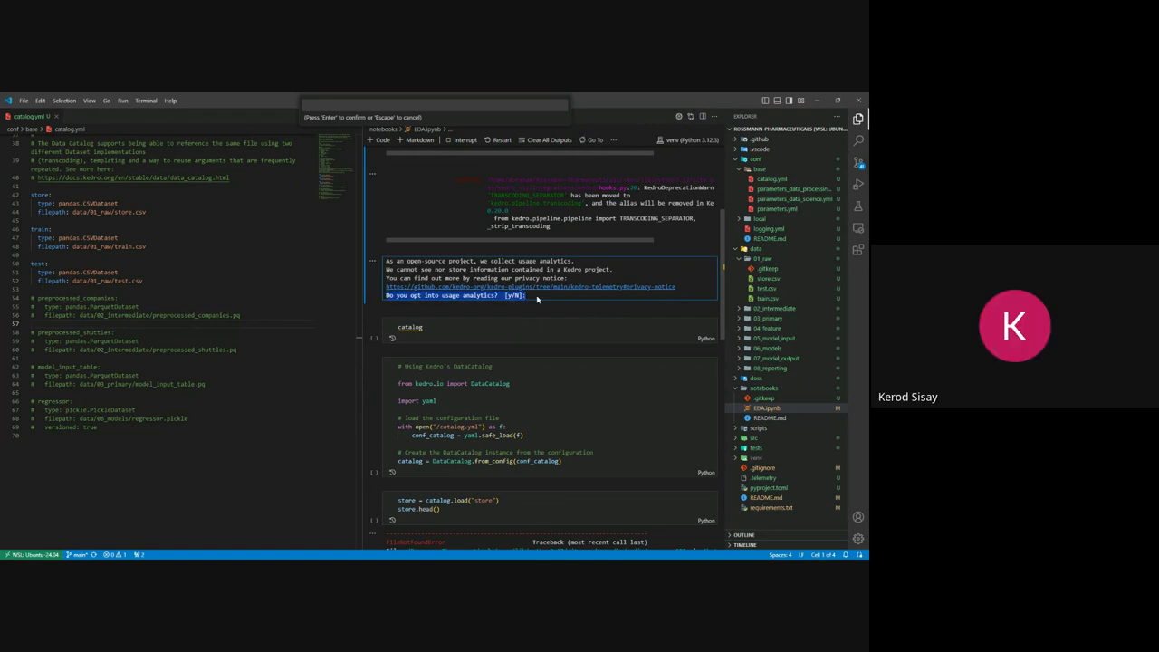
{"action": "left_click", "coordinate": [537, 298]}
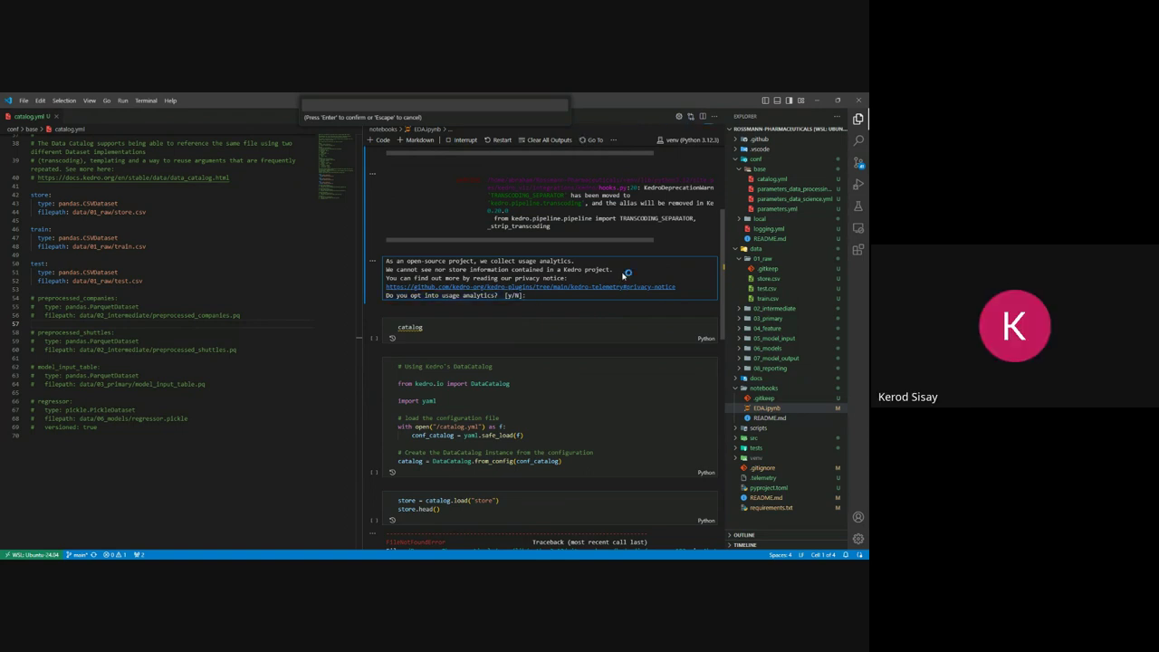
{"action": "scroll", "coordinate": [626, 274], "scroll_direction": "up", "scroll_amount": 1}
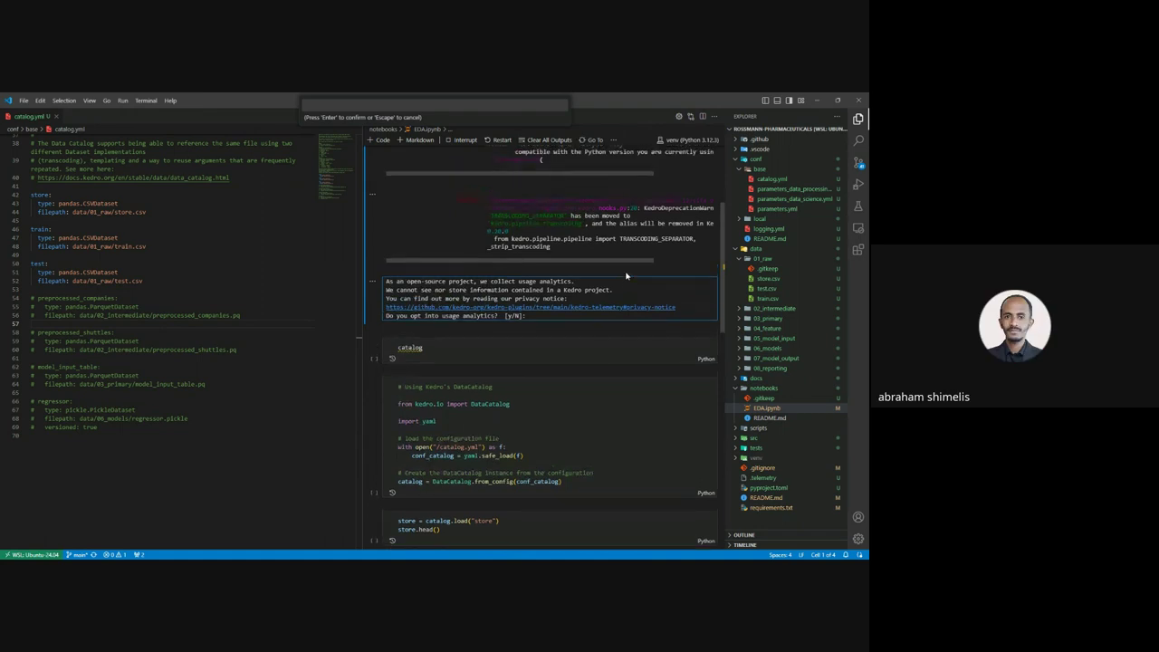
{"action": "scroll", "coordinate": [626, 275], "scroll_direction": "up", "scroll_amount": 1}
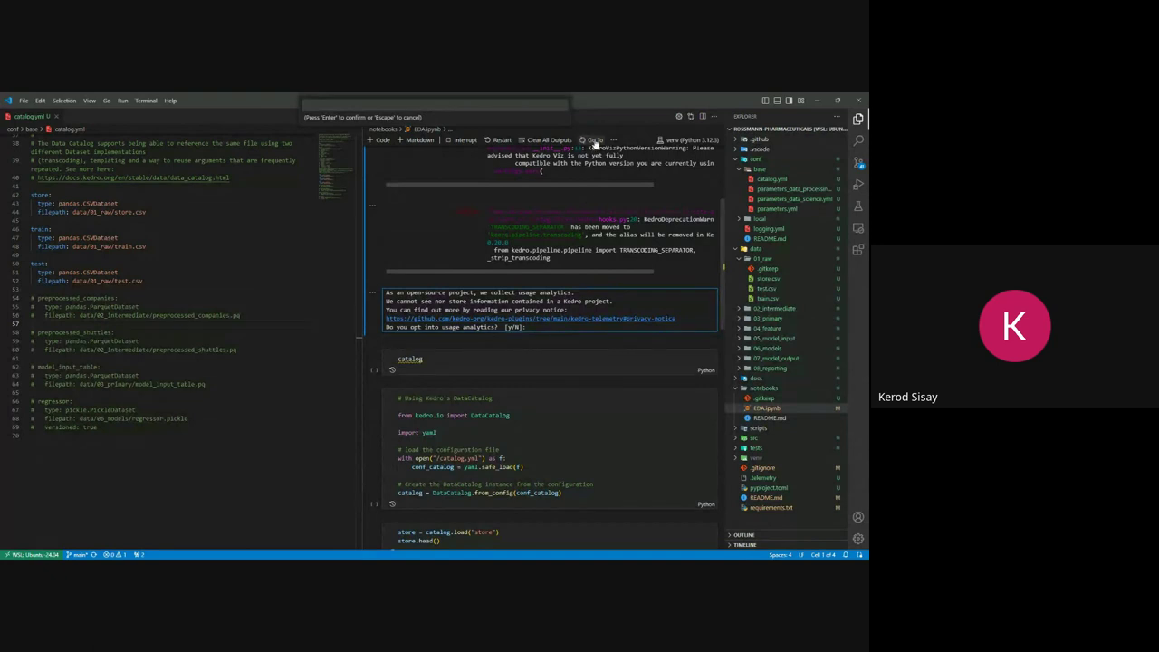
{"action": "scroll", "coordinate": [579, 209], "scroll_direction": "up", "scroll_amount": 1}
{"action": "scroll", "coordinate": [570, 254], "scroll_direction": "up", "scroll_amount": 2}
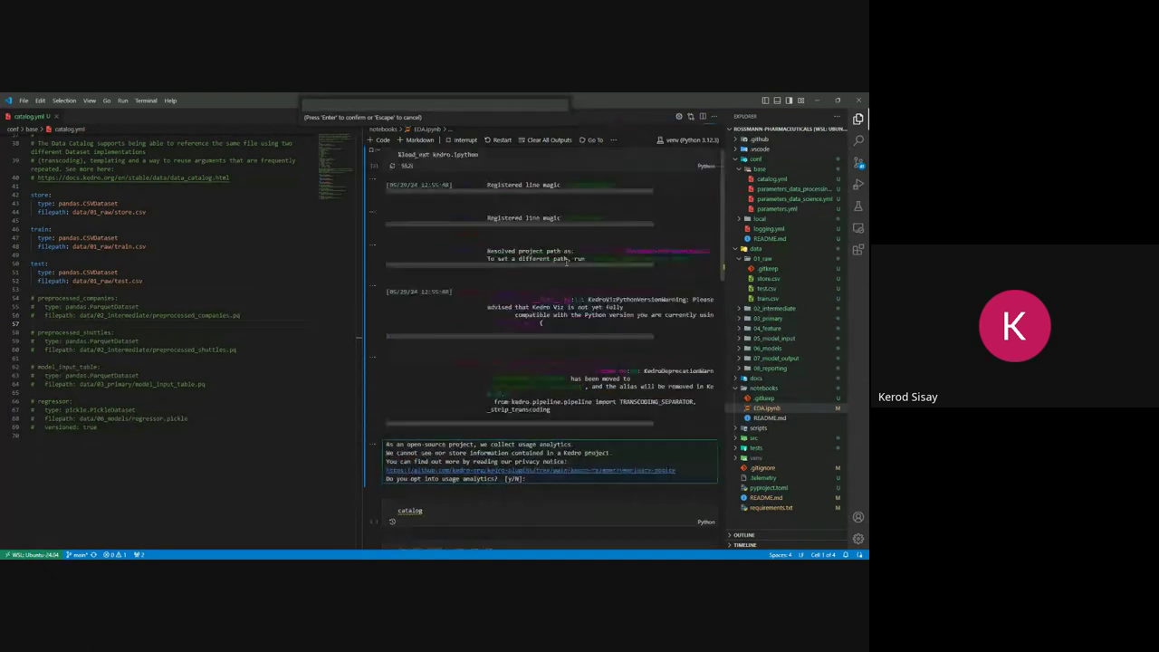
{"action": "scroll", "coordinate": [567, 262], "scroll_direction": "down", "scroll_amount": 3}
{"action": "scroll", "coordinate": [566, 263], "scroll_direction": "down", "scroll_amount": 2}
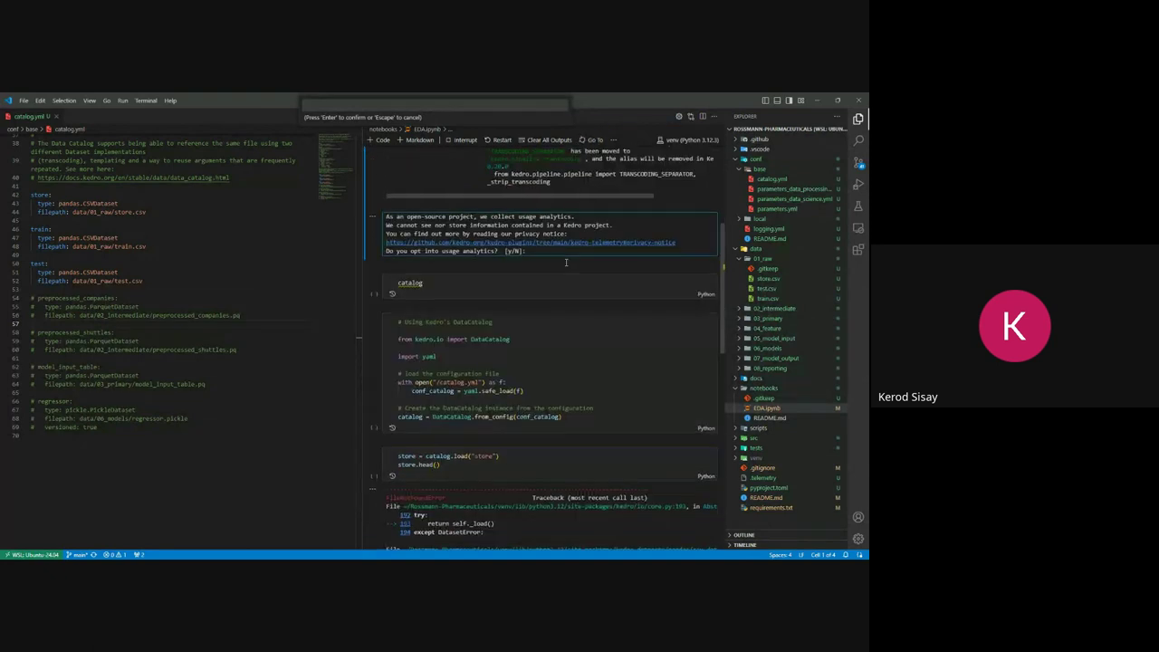
{"action": "scroll", "coordinate": [566, 262], "scroll_direction": "up", "scroll_amount": 2}
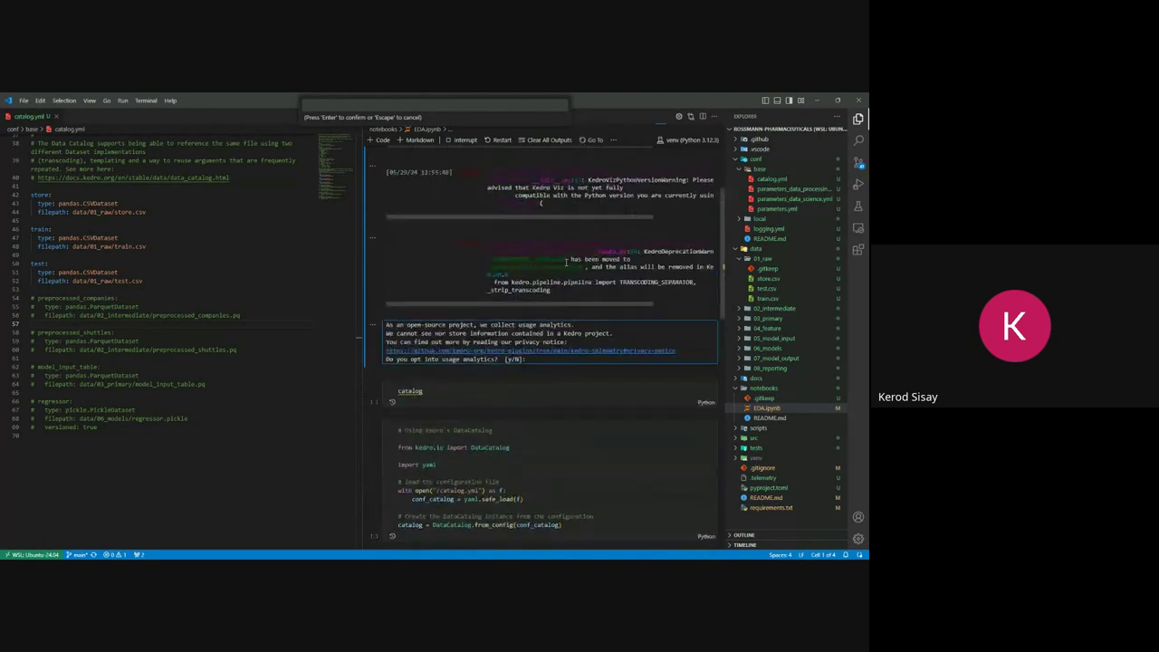
{"action": "scroll", "coordinate": [566, 261], "scroll_direction": "up", "scroll_amount": 2}
{"action": "scroll", "coordinate": [566, 261], "scroll_direction": "up", "scroll_amount": 2}
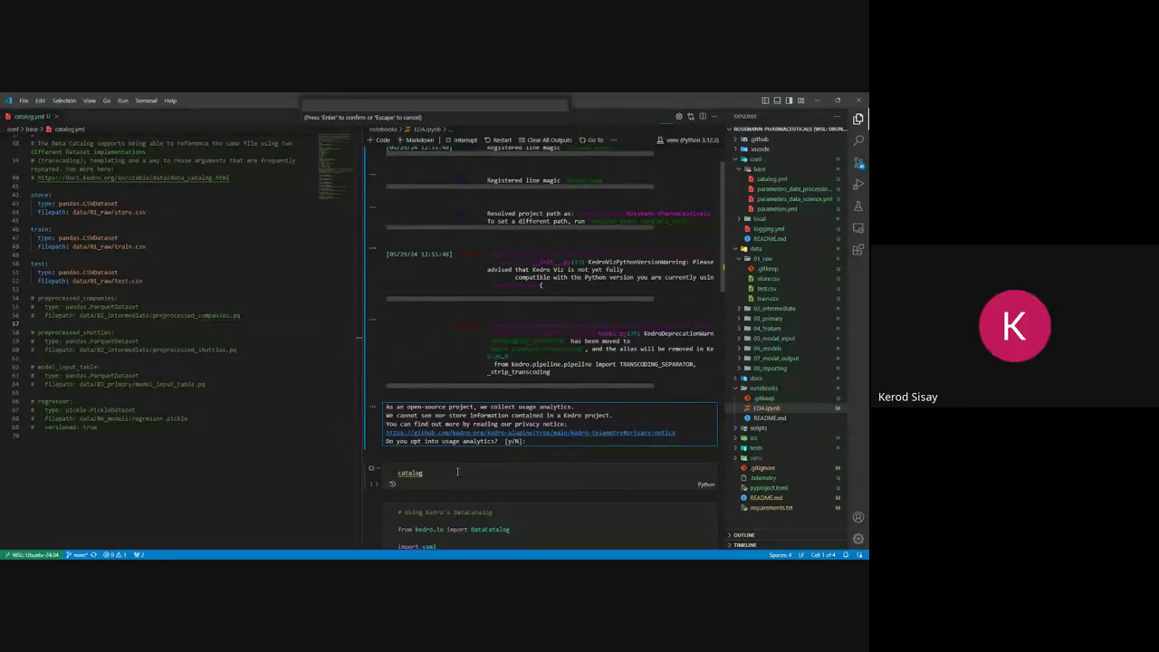
{"action": "scroll", "coordinate": [457, 475], "scroll_direction": "down", "scroll_amount": 2}
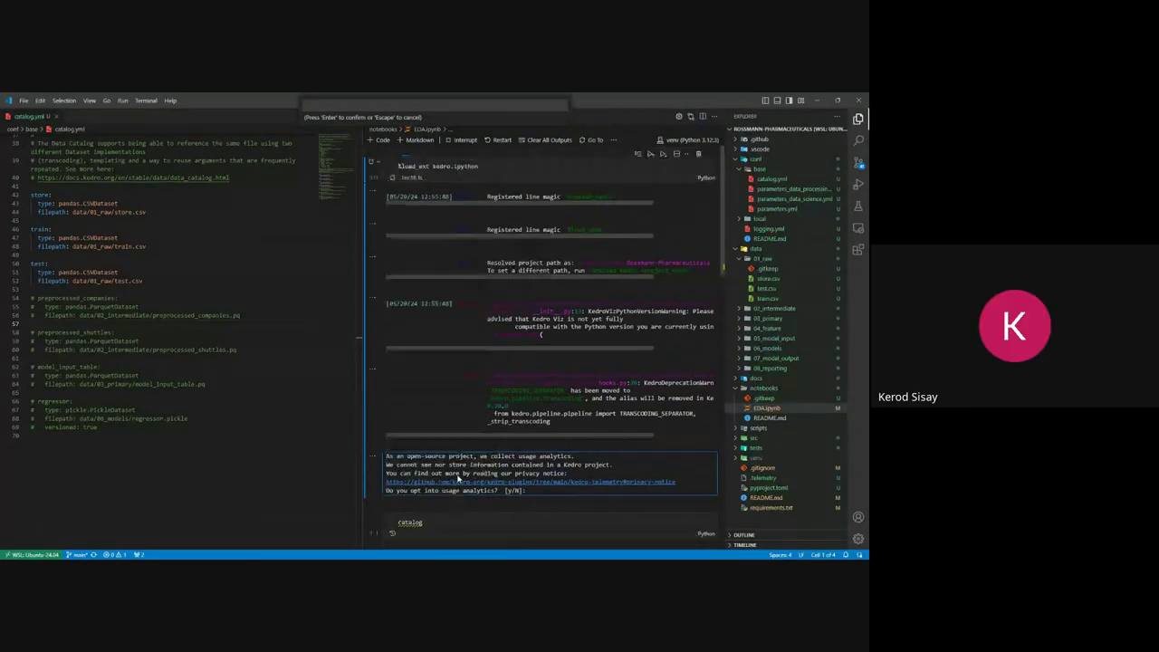
{"action": "scroll", "coordinate": [457, 474], "scroll_direction": "down", "scroll_amount": 2}
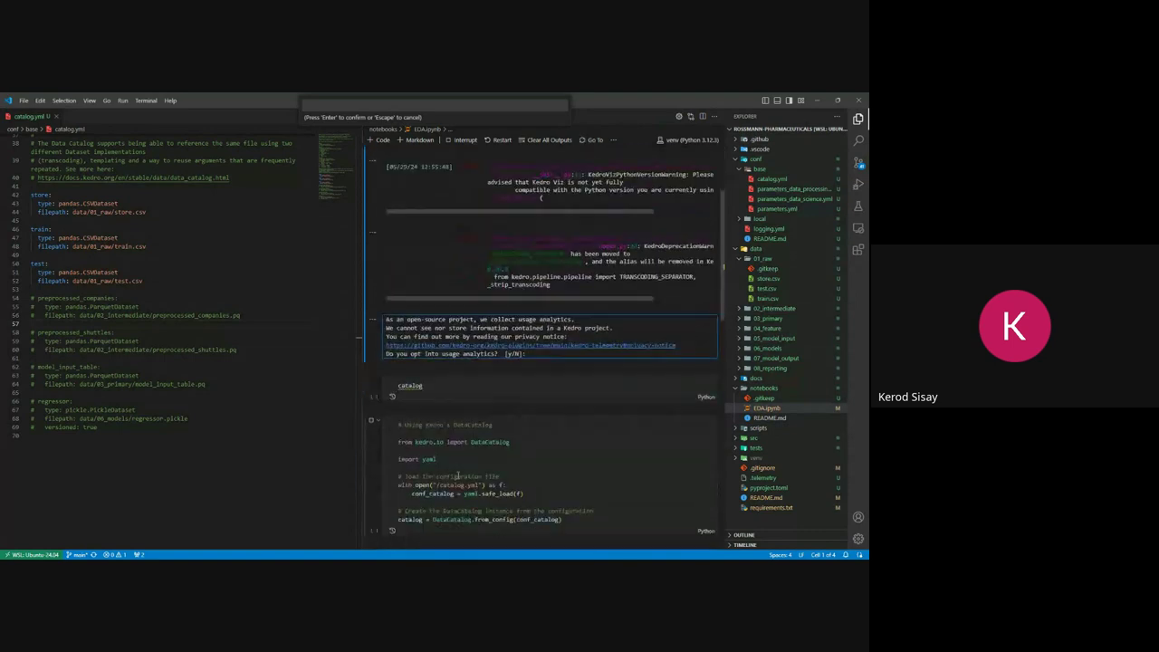
{"action": "left_click", "coordinate": [435, 387]}
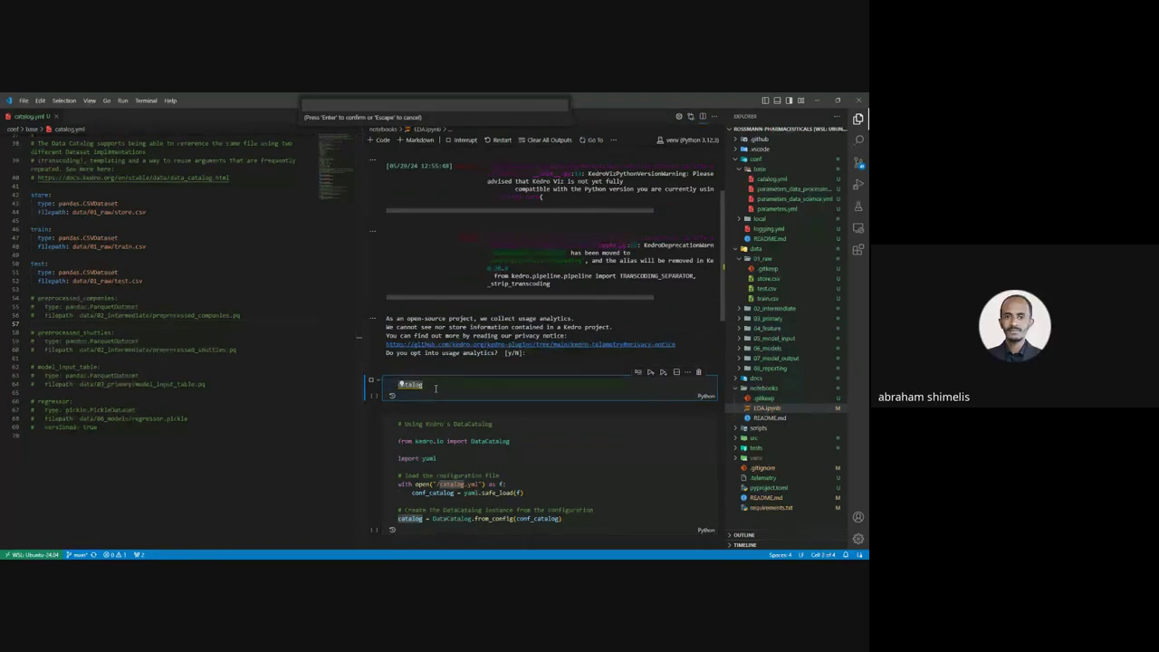
{"action": "left_click", "coordinate": [594, 140]}
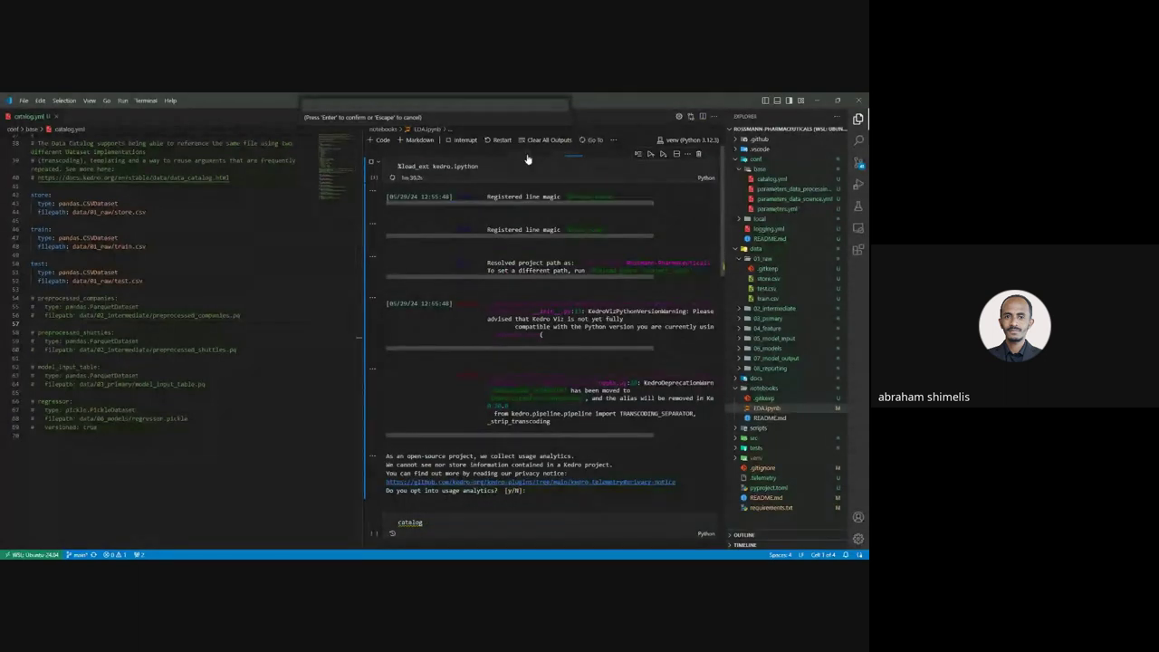
{"action": "left_click", "coordinate": [465, 143]}
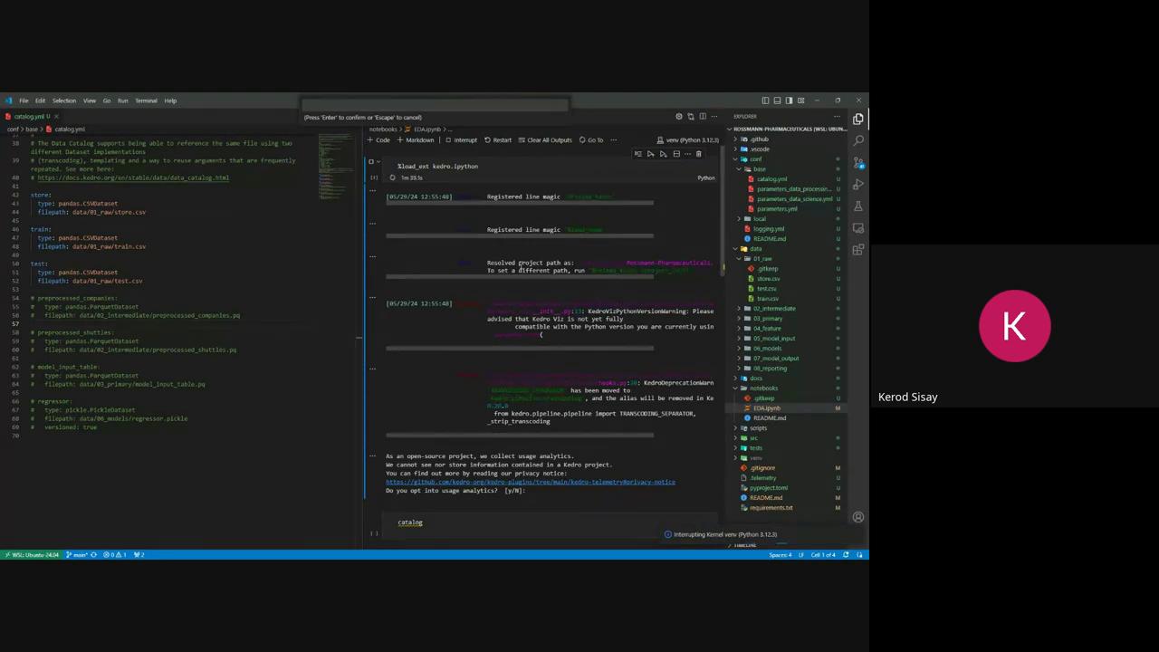
{"action": "scroll", "coordinate": [569, 313], "scroll_direction": "down", "scroll_amount": 1}
{"action": "scroll", "coordinate": [568, 313], "scroll_direction": "down", "scroll_amount": 1}
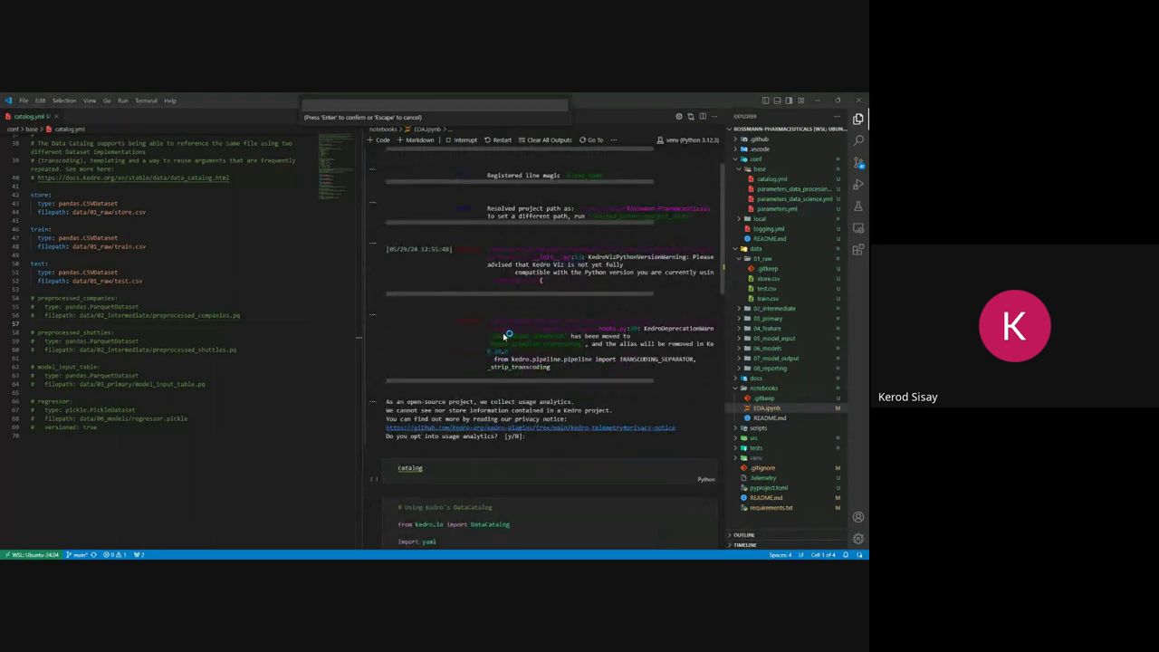
{"action": "scroll", "coordinate": [516, 358], "scroll_direction": "down", "scroll_amount": 1}
{"action": "scroll", "coordinate": [523, 375], "scroll_direction": "down", "scroll_amount": 1}
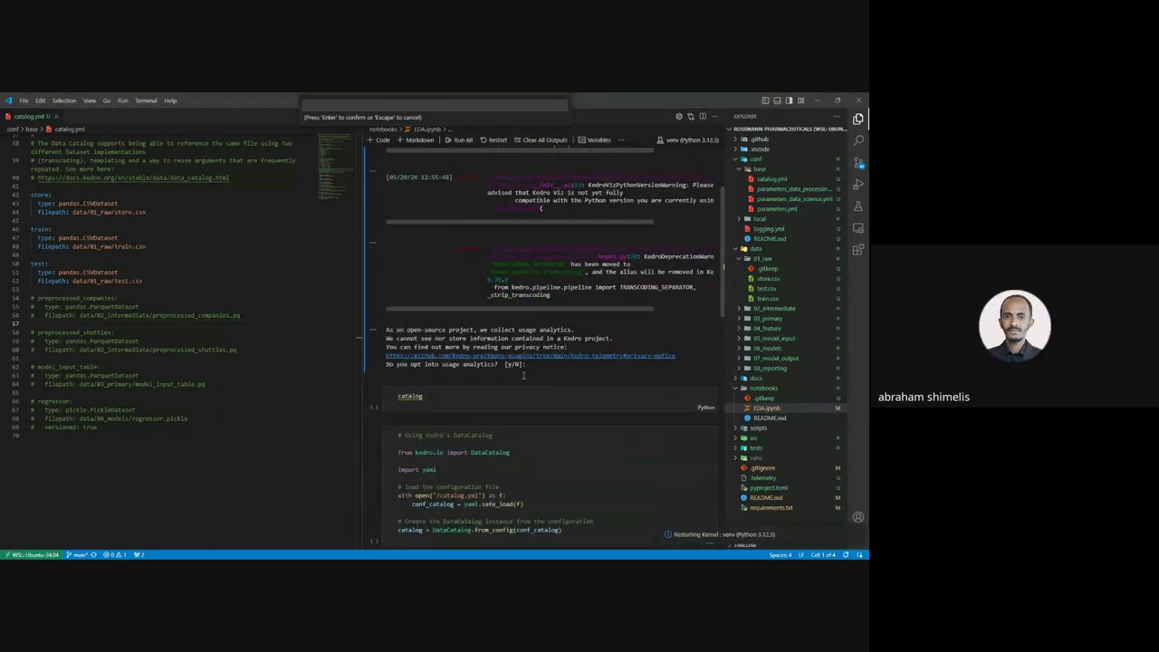
{"action": "scroll", "coordinate": [523, 375], "scroll_direction": "up", "scroll_amount": 2}
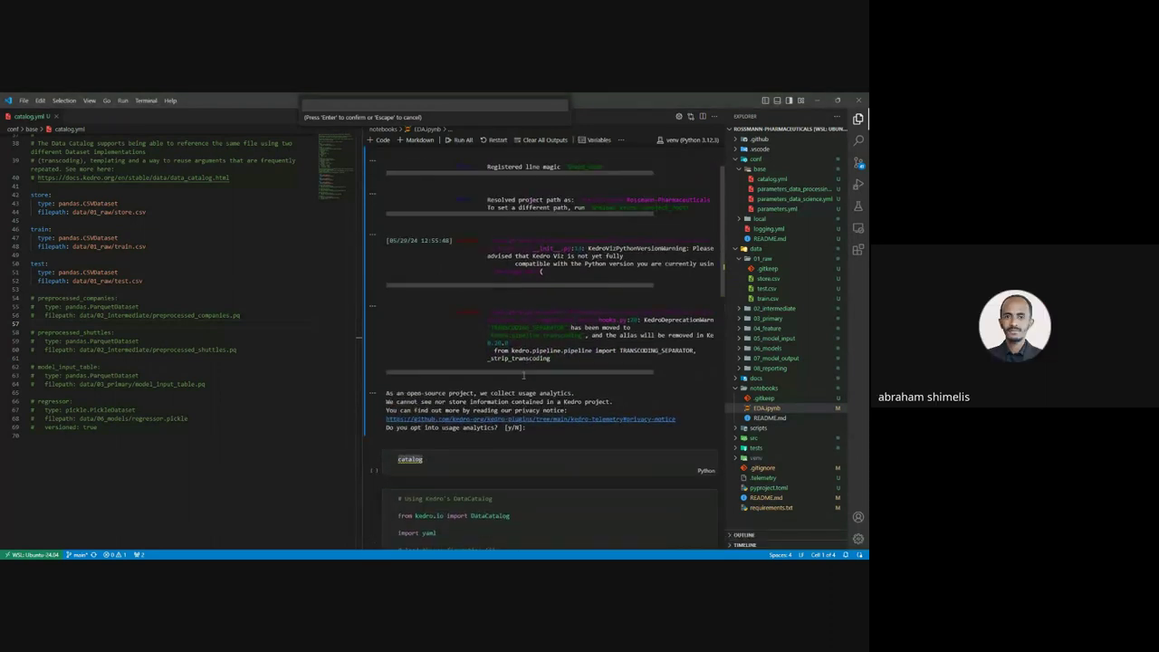
{"action": "scroll", "coordinate": [523, 374], "scroll_direction": "down", "scroll_amount": 4}
{"action": "scroll", "coordinate": [523, 375], "scroll_direction": "down", "scroll_amount": 1}
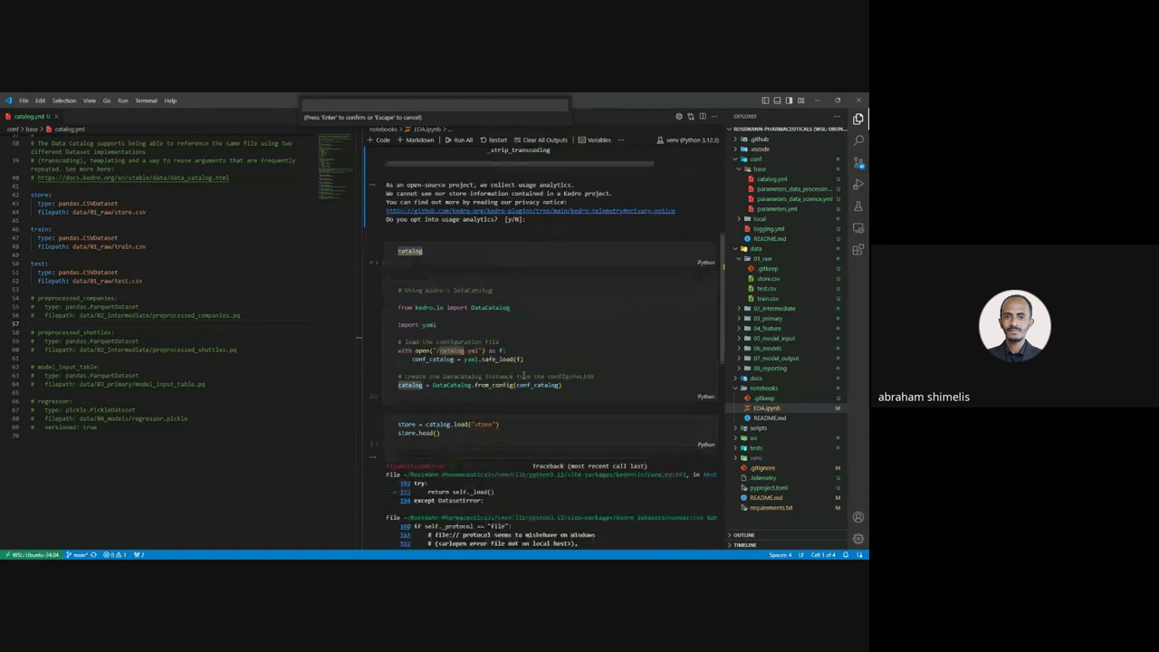
{"action": "scroll", "coordinate": [523, 375], "scroll_direction": "down", "scroll_amount": 1}
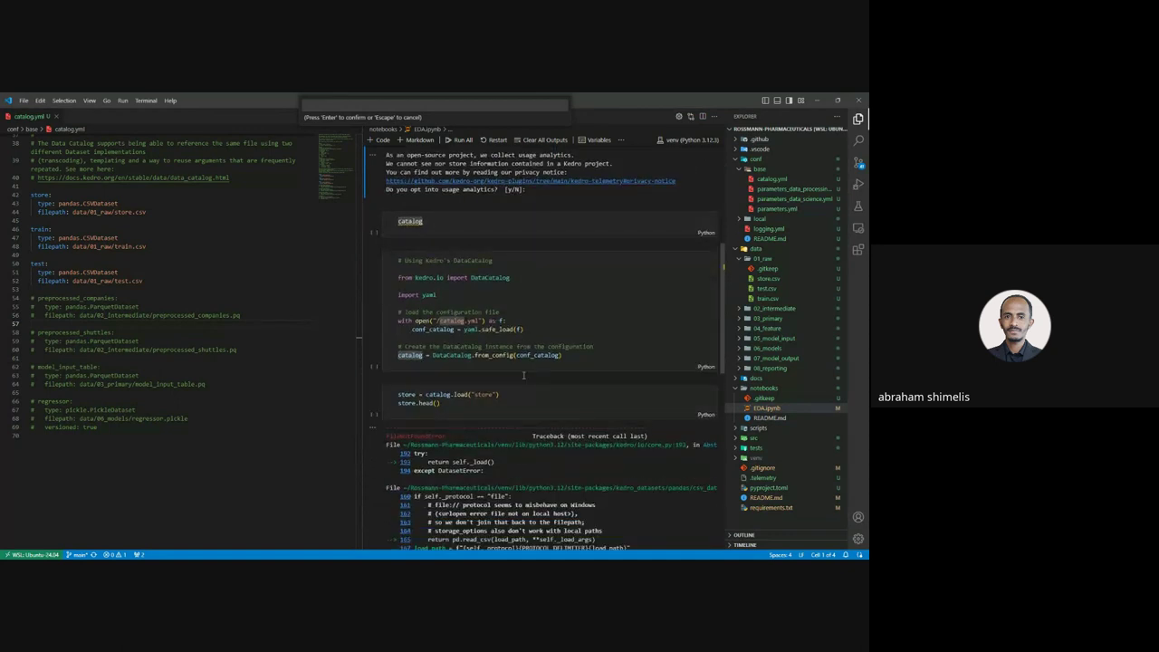
{"action": "scroll", "coordinate": [524, 375], "scroll_direction": "up", "scroll_amount": 3}
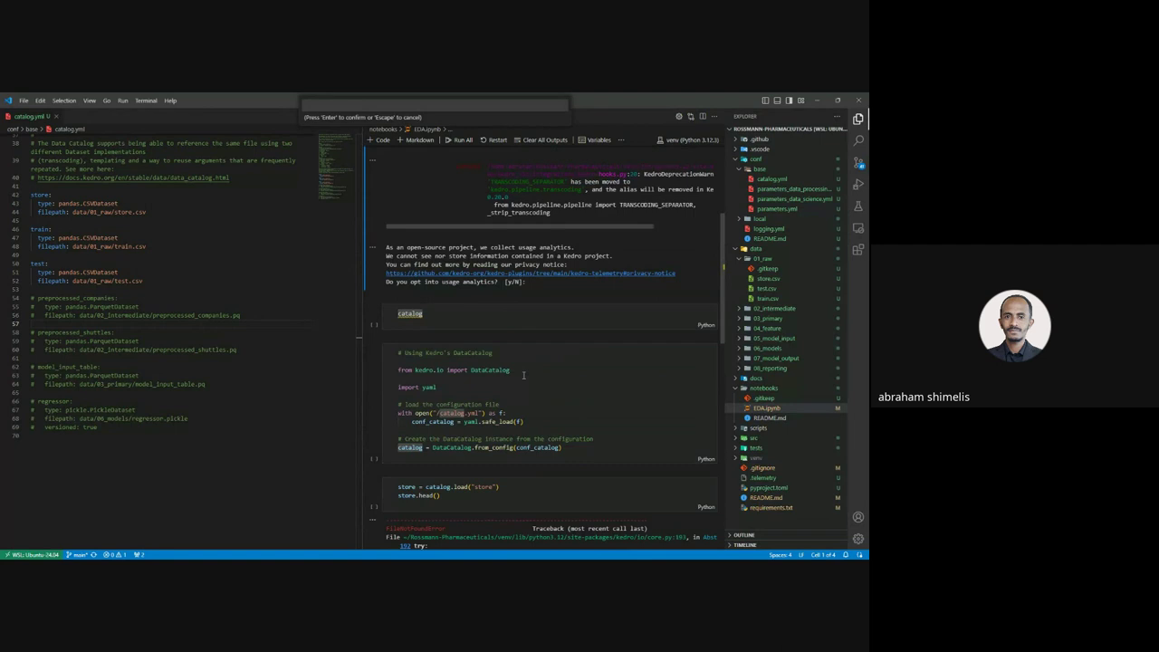
{"action": "scroll", "coordinate": [523, 375], "scroll_direction": "up", "scroll_amount": 4}
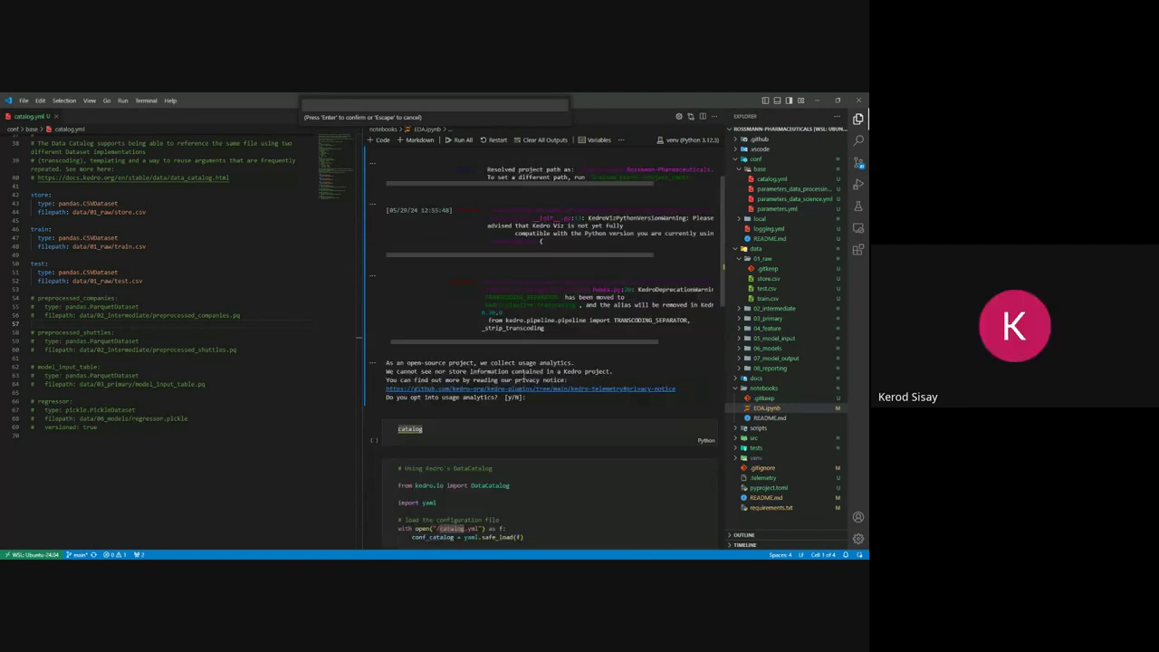
{"action": "scroll", "coordinate": [523, 375], "scroll_direction": "down", "scroll_amount": 2}
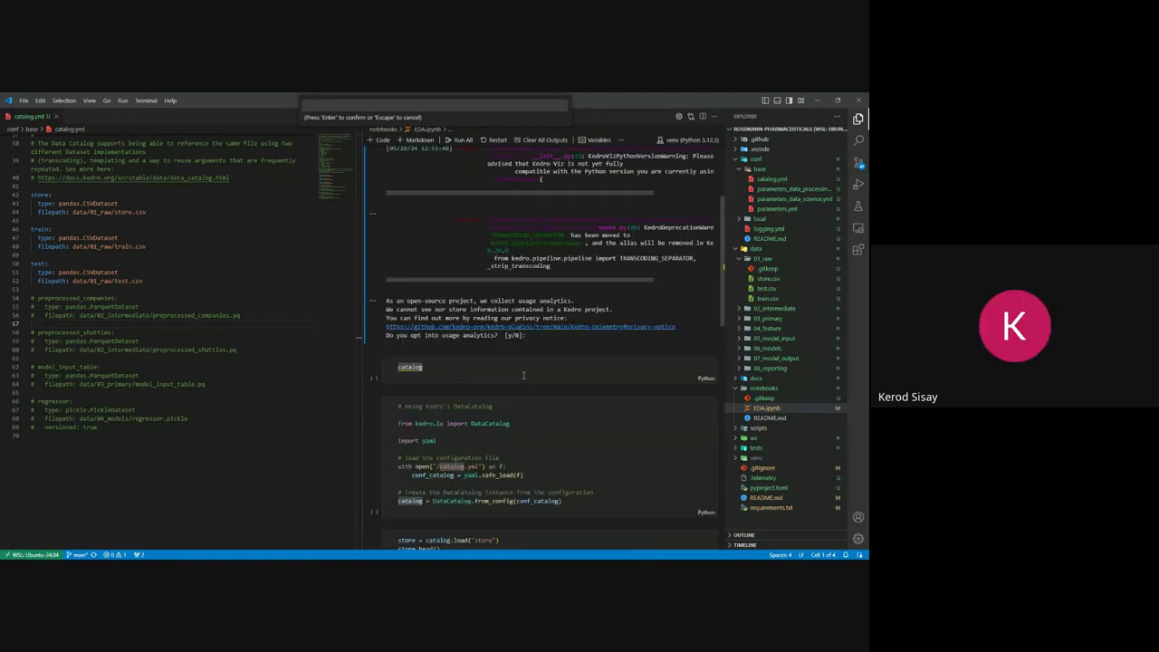
{"action": "scroll", "coordinate": [523, 375], "scroll_direction": "up", "scroll_amount": 1}
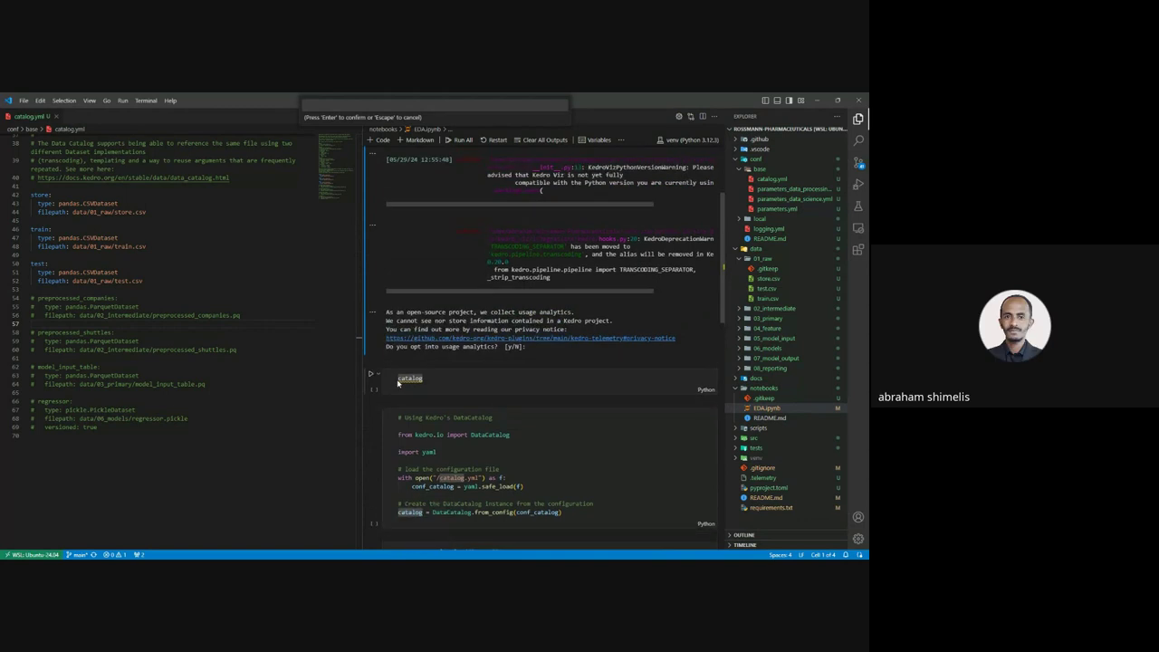
- Run the catalog cell, then open and dismiss its More Actions menu
{"action": "left_click", "coordinate": [370, 375]}
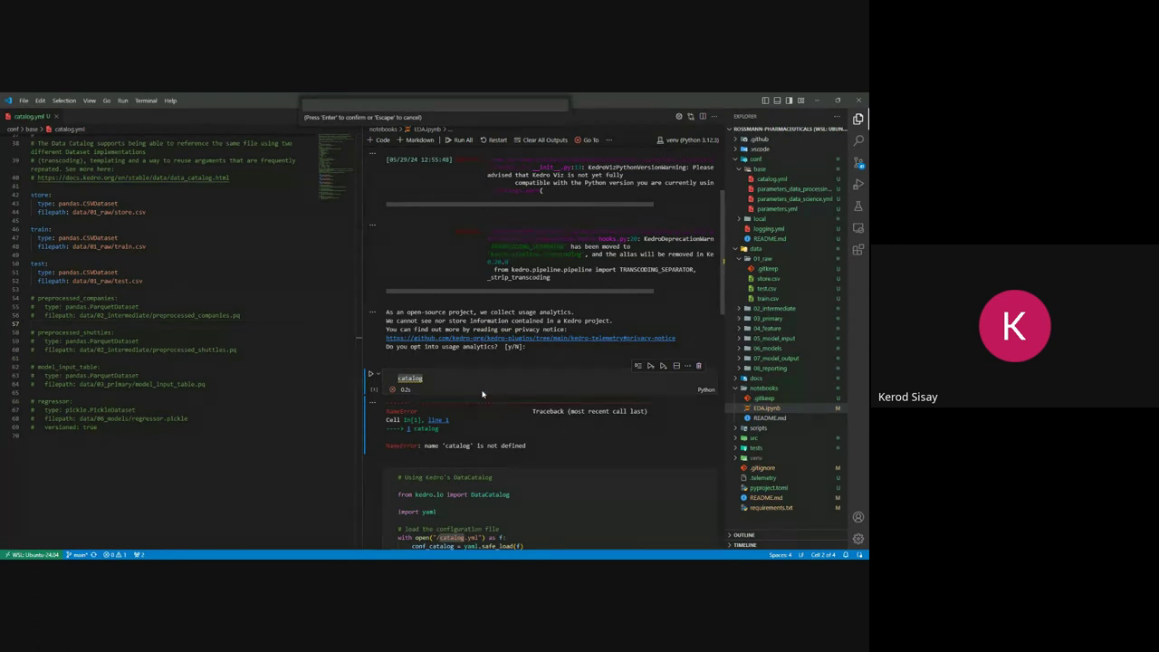
{"action": "left_click", "coordinate": [525, 348]}
{"action": "left_click", "coordinate": [692, 366]}
{"action": "left_click", "coordinate": [589, 344]}
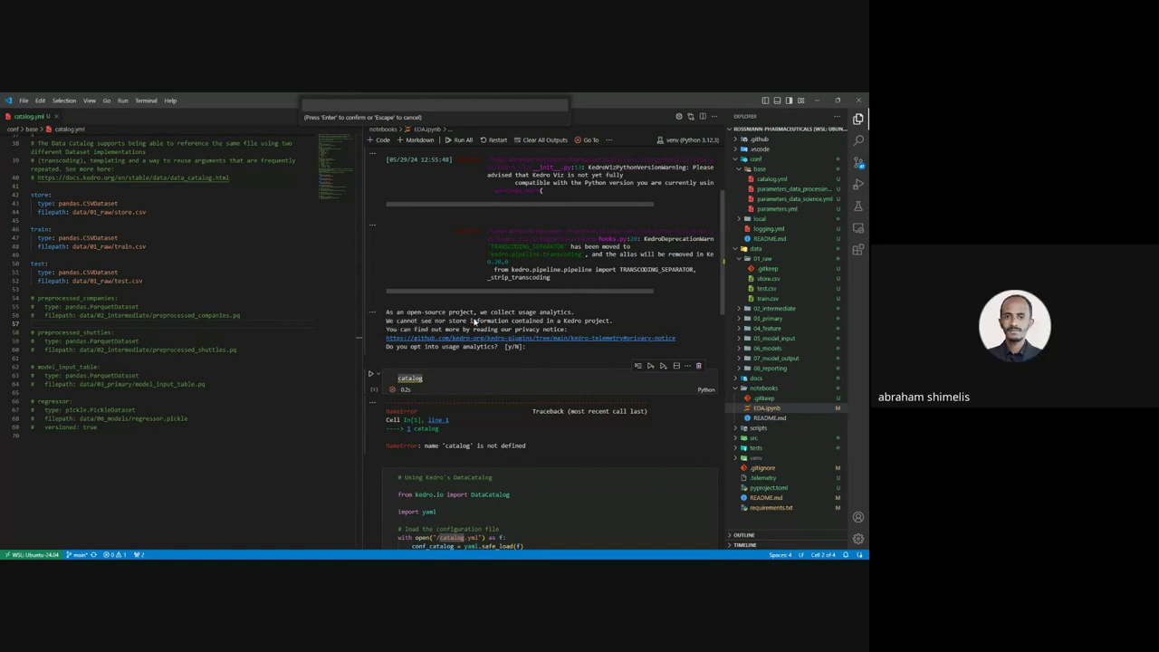
{"action": "scroll", "coordinate": [473, 321], "scroll_direction": "up", "scroll_amount": 1}
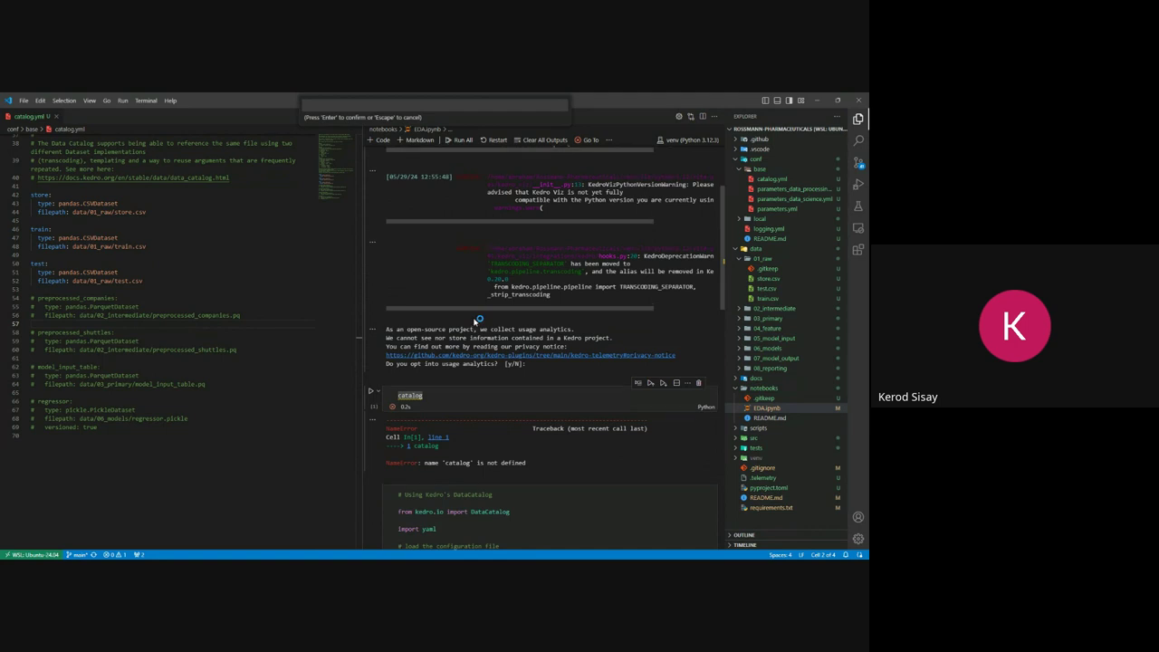
{"action": "scroll", "coordinate": [473, 322], "scroll_direction": "up", "scroll_amount": 1}
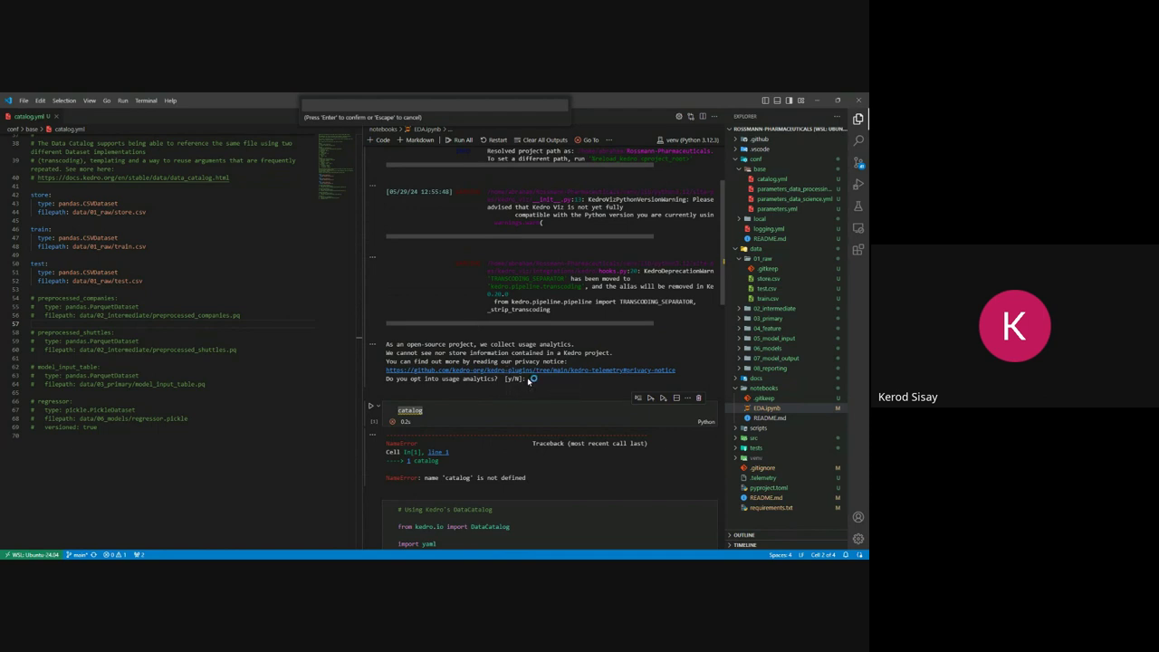
{"action": "scroll", "coordinate": [492, 330], "scroll_direction": "up", "scroll_amount": 5}
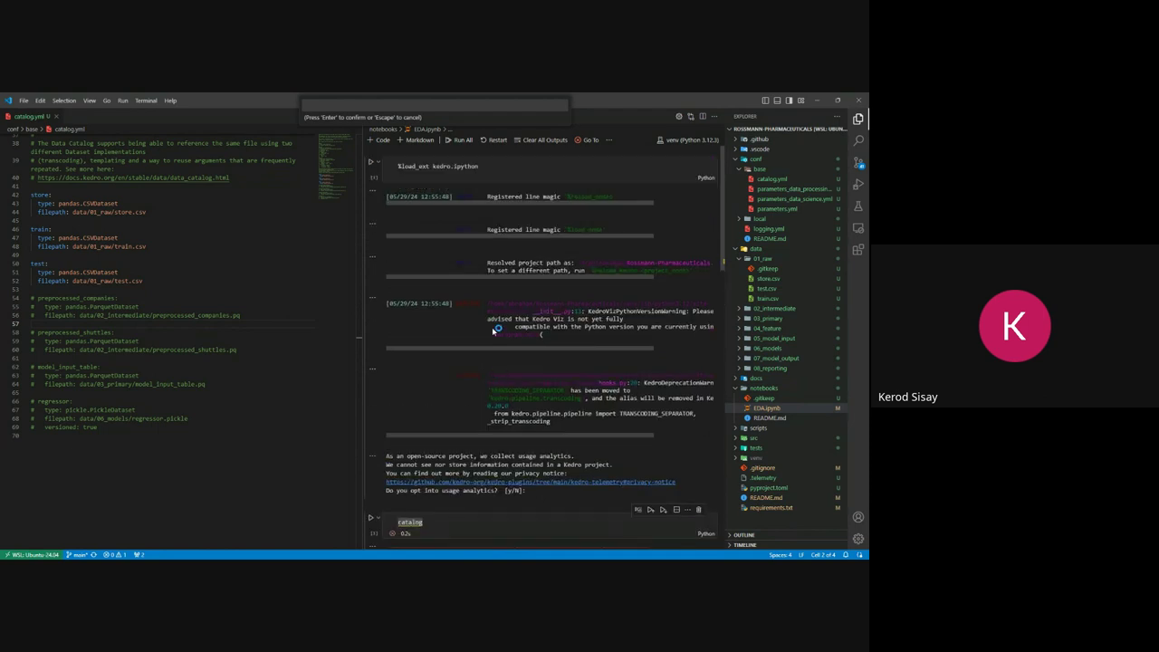
- Add a new top cell with %reload_ext kedro.ipython and run it
{"action": "left_click", "coordinate": [477, 166]}
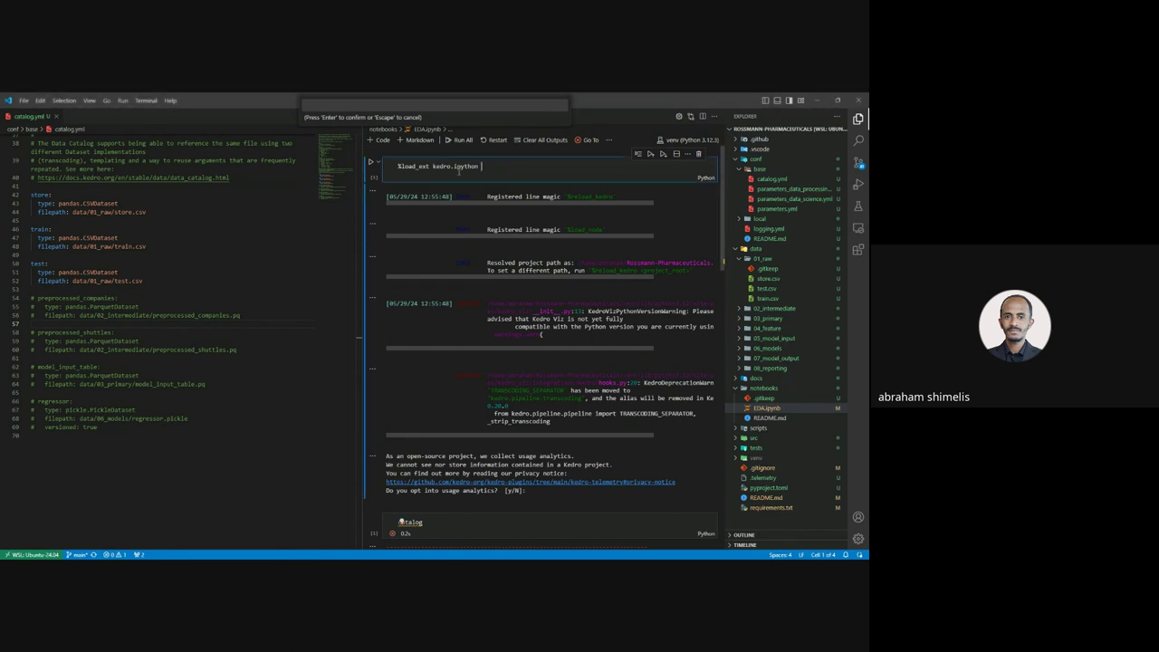
{"action": "left_click", "coordinate": [546, 202]}
{"action": "left_click", "coordinate": [524, 152]}
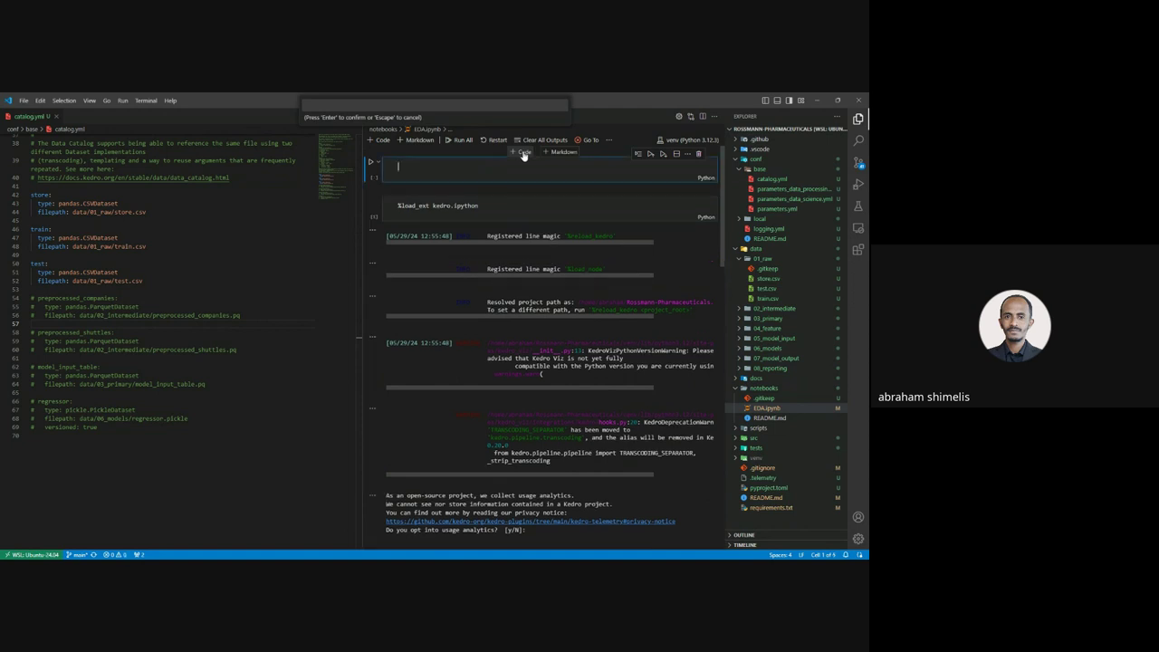
{"action": "type", "text": "%reload_ext kedro.ipython"}
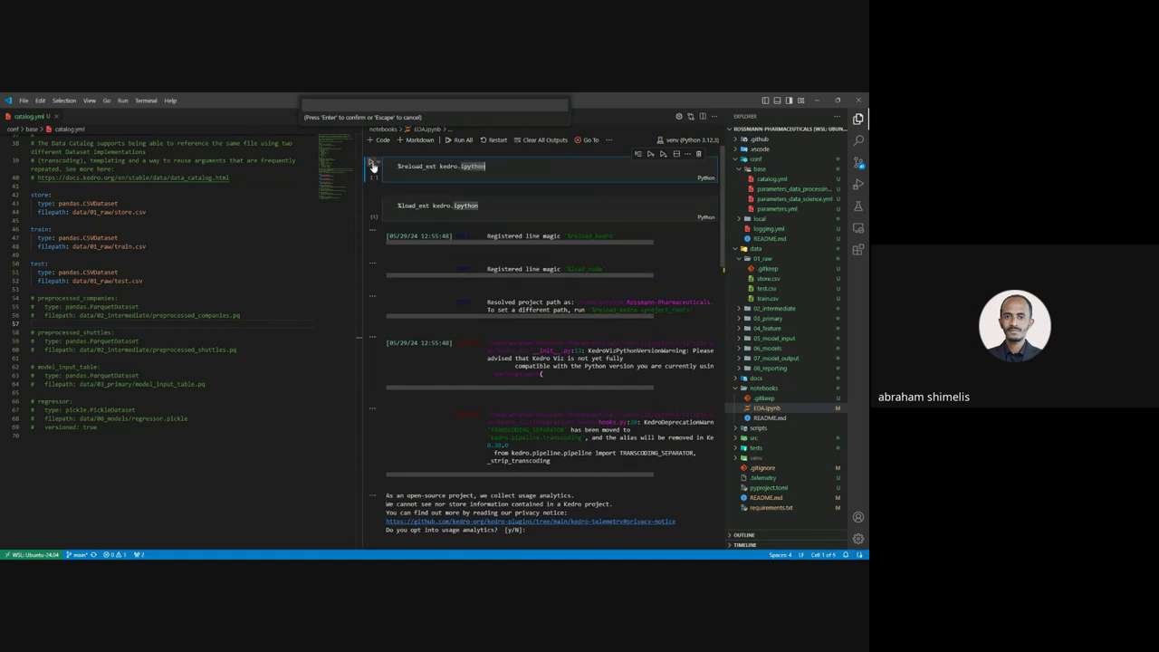
{"action": "left_click", "coordinate": [371, 166]}
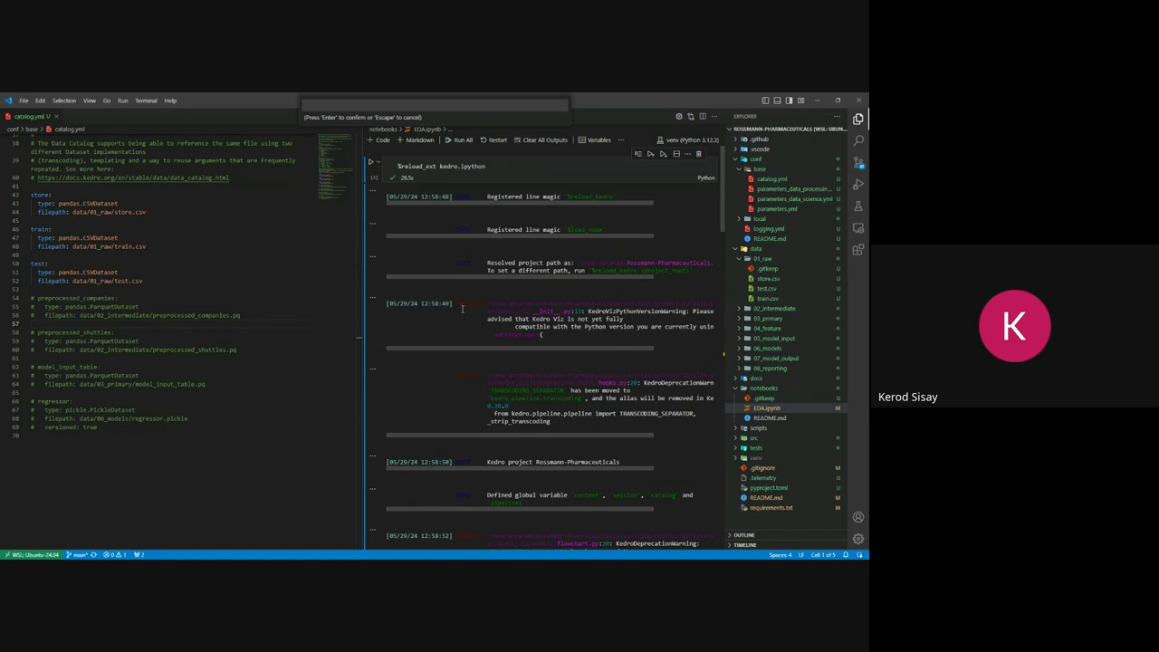
{"action": "scroll", "coordinate": [462, 307], "scroll_direction": "down", "scroll_amount": 1}
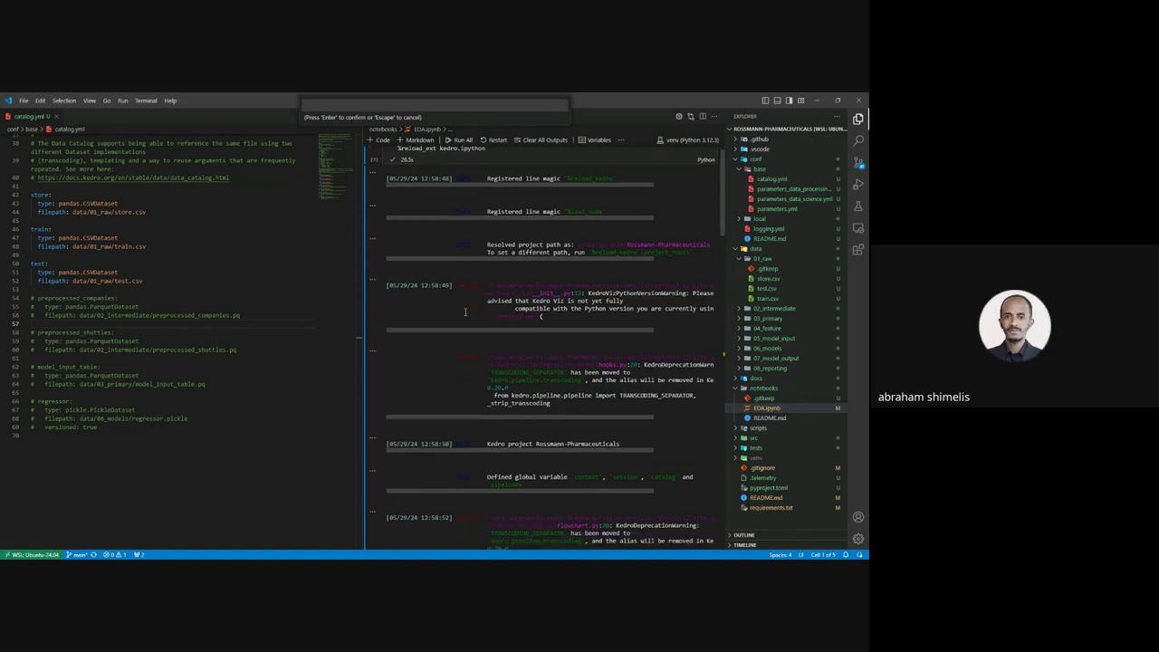
{"action": "scroll", "coordinate": [465, 313], "scroll_direction": "down", "scroll_amount": 5}
{"action": "scroll", "coordinate": [464, 312], "scroll_direction": "down", "scroll_amount": 1}
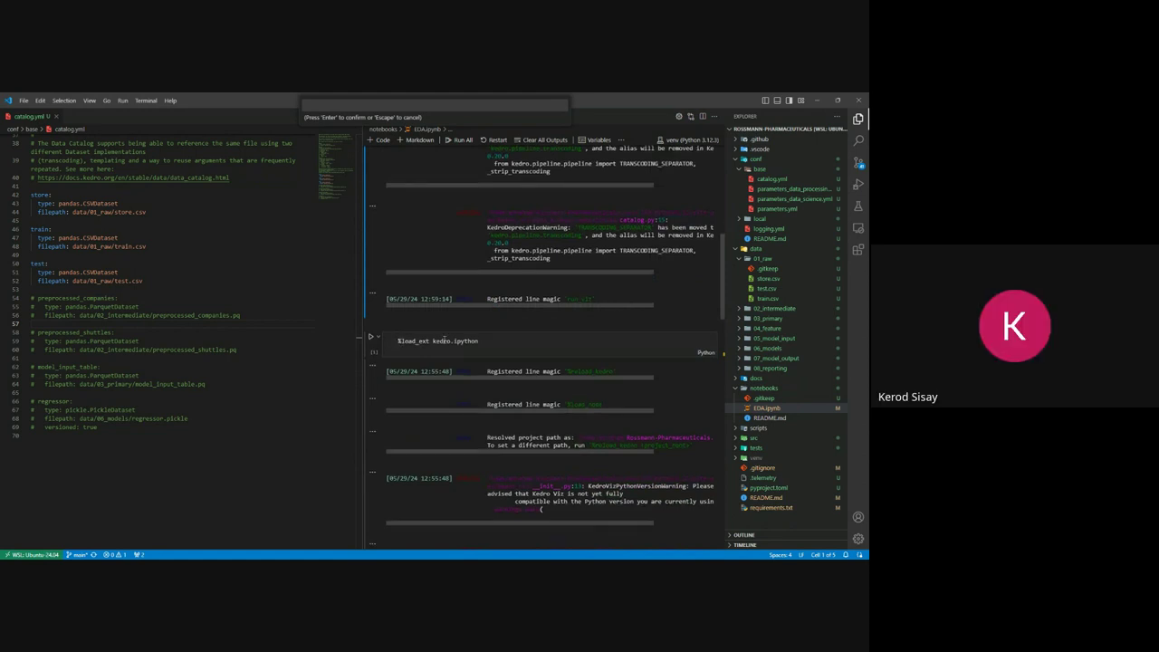
{"action": "scroll", "coordinate": [445, 341], "scroll_direction": "down", "scroll_amount": 1}
{"action": "scroll", "coordinate": [445, 343], "scroll_direction": "down", "scroll_amount": 5}
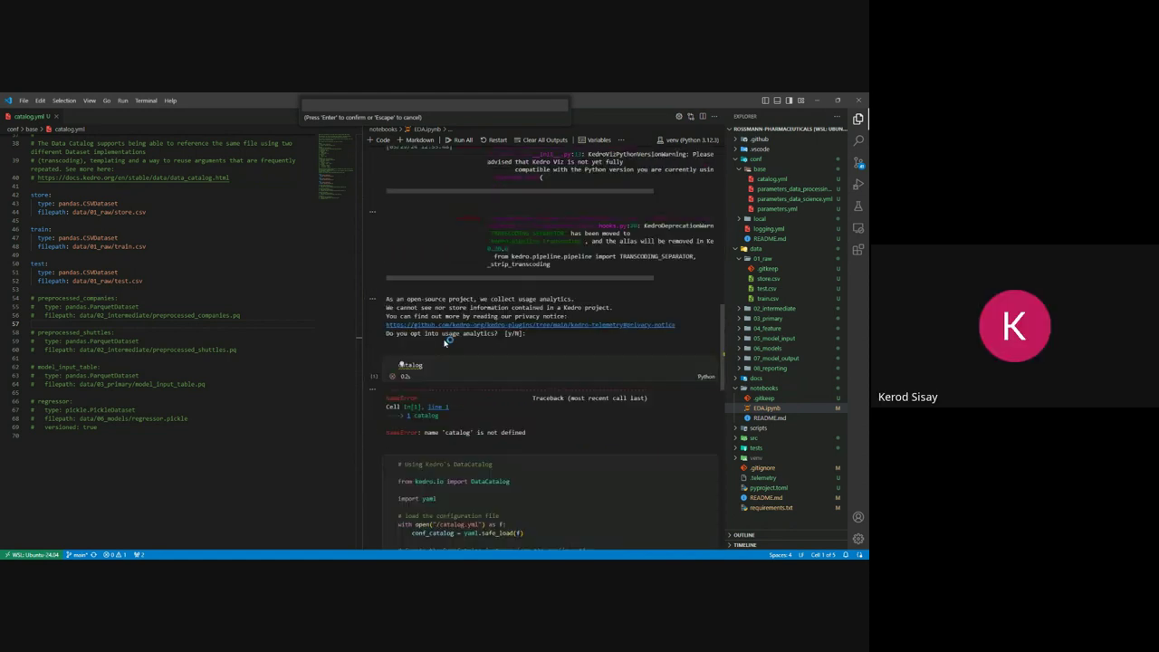
{"action": "scroll", "coordinate": [445, 337], "scroll_direction": "down", "scroll_amount": 1}
- Rerun the catalog cell, then run the store-loading cell twice to show store.head()
{"action": "left_click", "coordinate": [372, 324]}
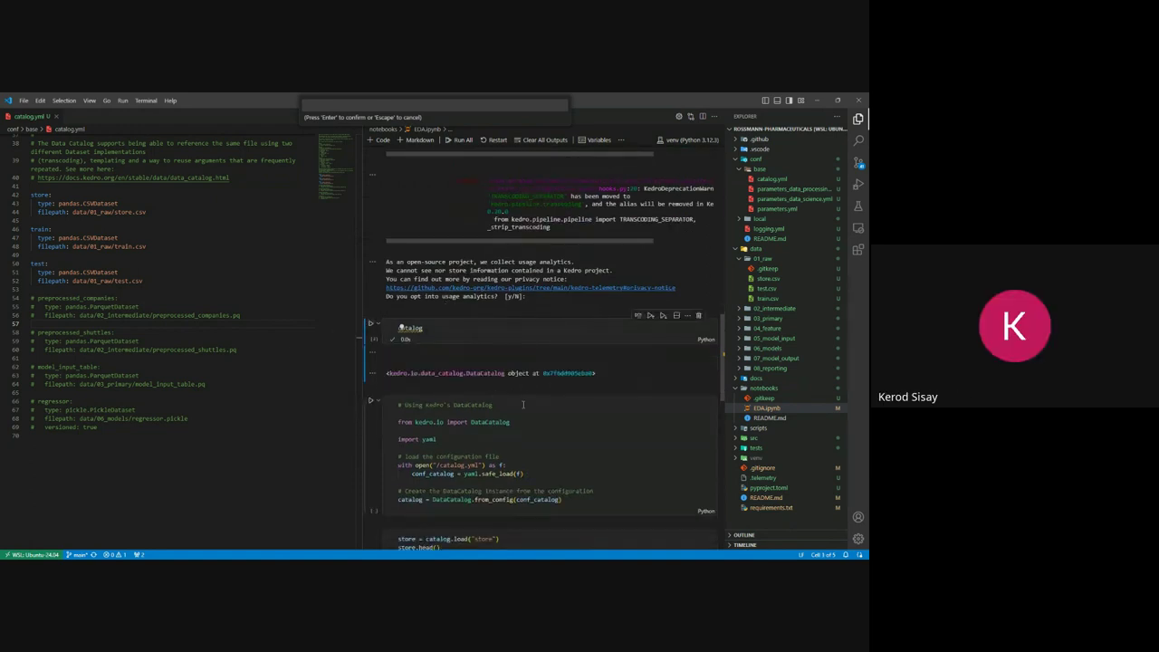
{"action": "scroll", "coordinate": [530, 405], "scroll_direction": "down", "scroll_amount": 3}
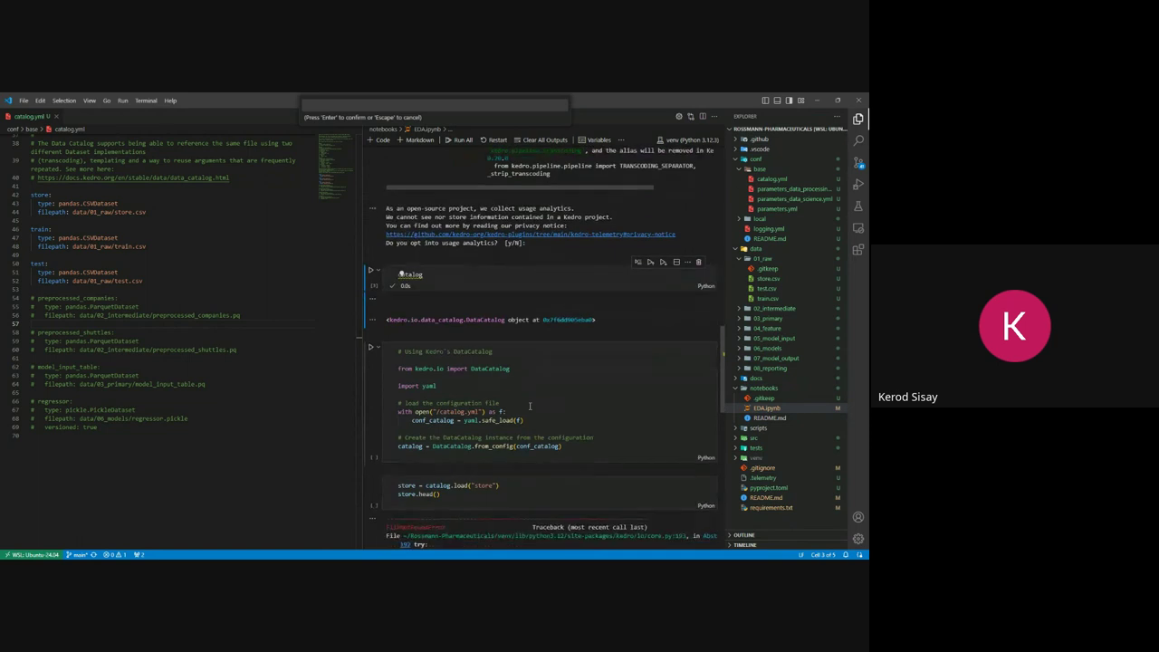
{"action": "left_click", "coordinate": [372, 415]}
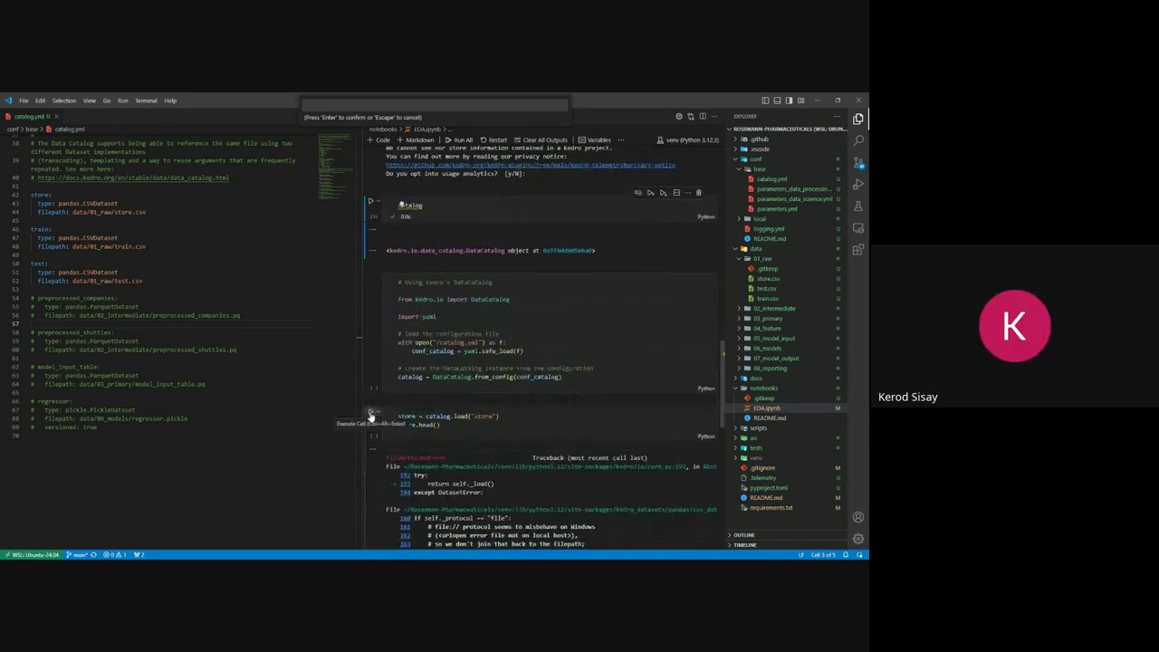
{"action": "left_click", "coordinate": [370, 416]}
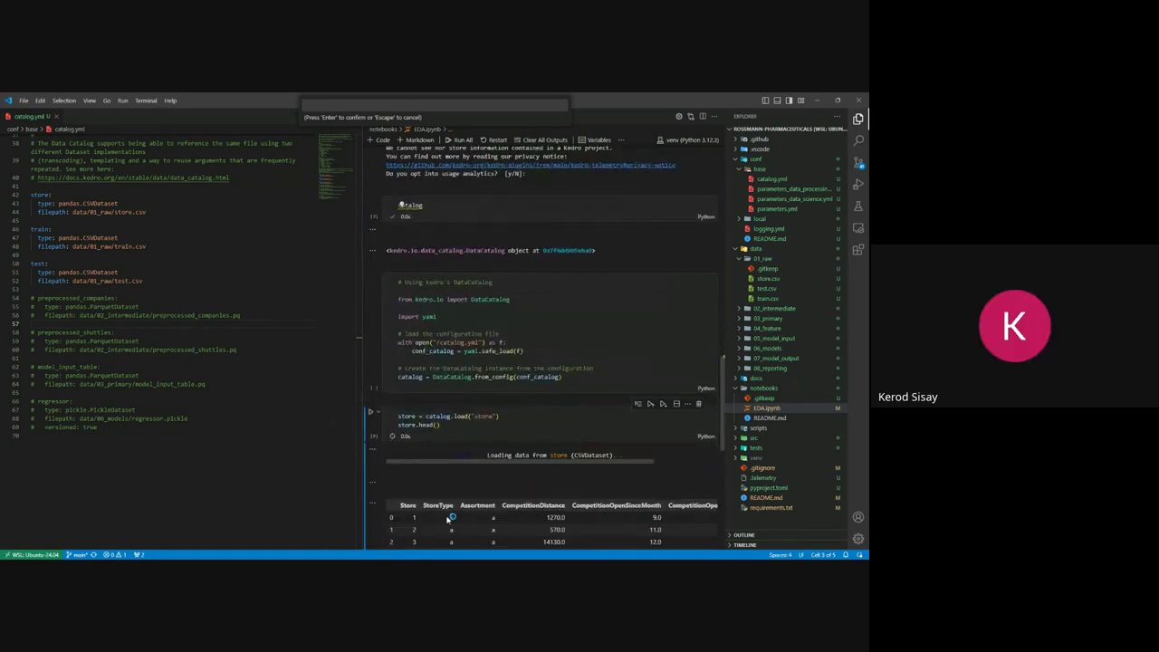
{"action": "scroll", "coordinate": [447, 518], "scroll_direction": "down", "scroll_amount": 1}
{"action": "scroll", "coordinate": [447, 518], "scroll_direction": "down", "scroll_amount": 1}
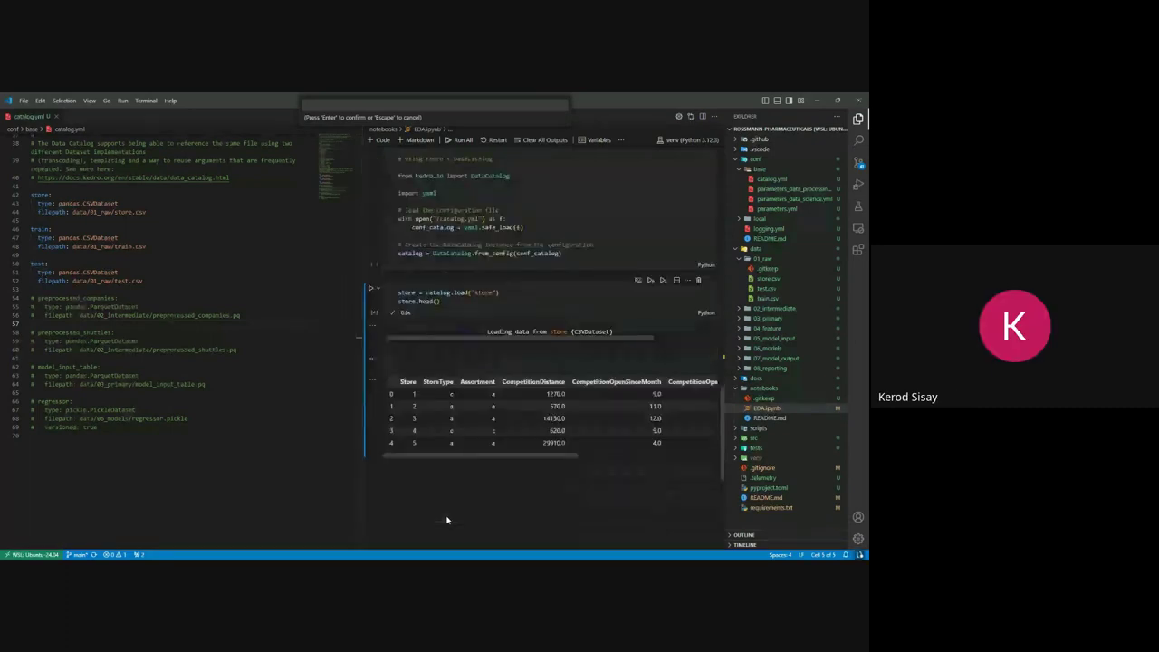
{"action": "scroll", "coordinate": [447, 520], "scroll_direction": "down", "scroll_amount": 1}
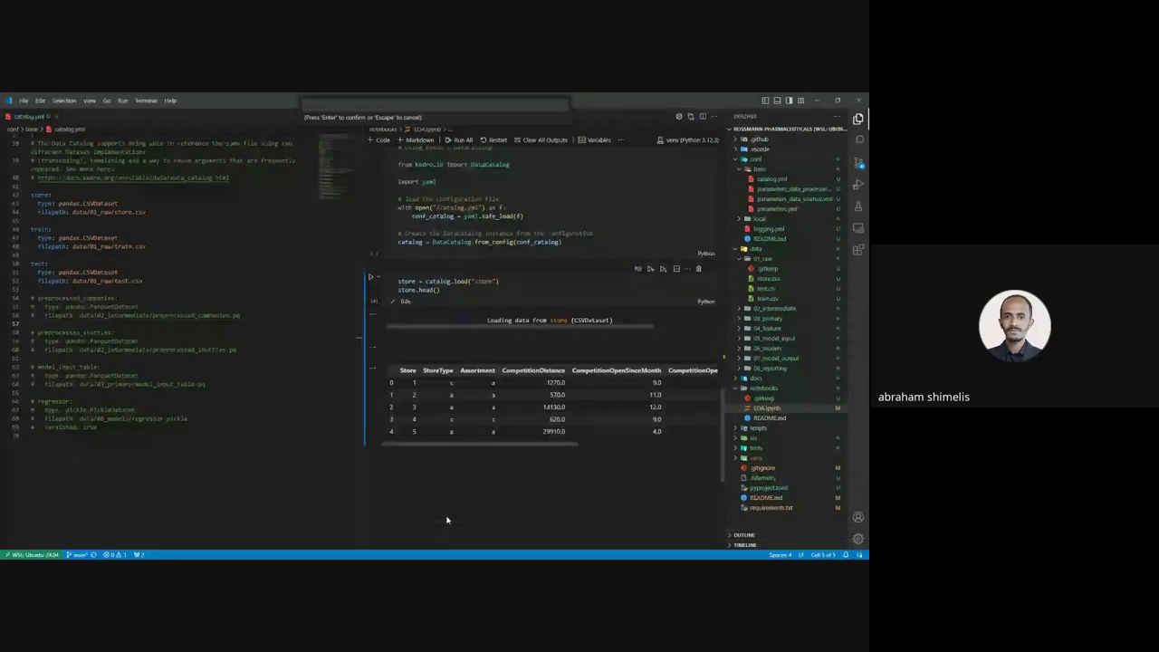